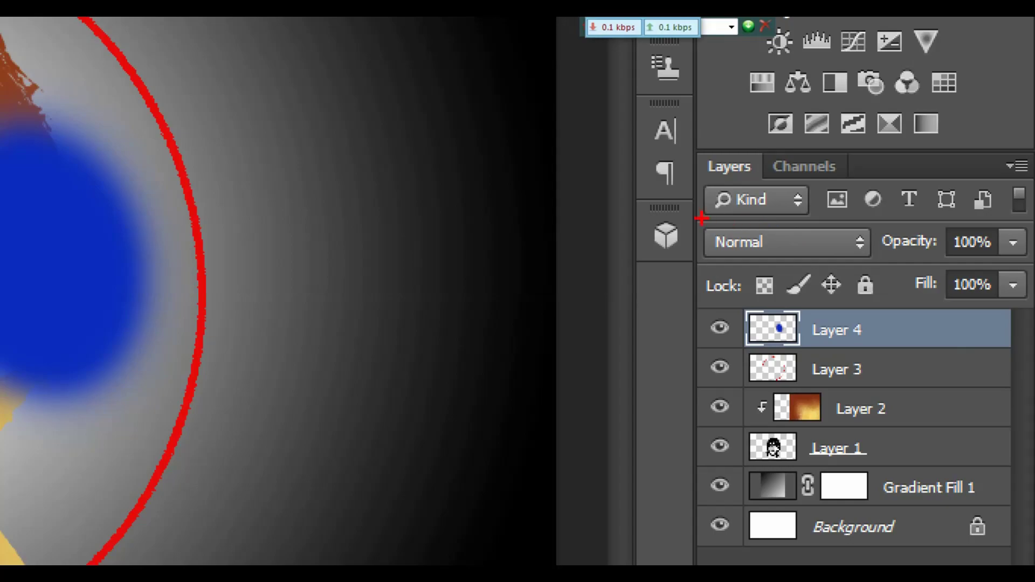
Step: Set the blue blob layer's blend mode to Soft Light
drag(716, 236, 797, 237)
click(809, 245)
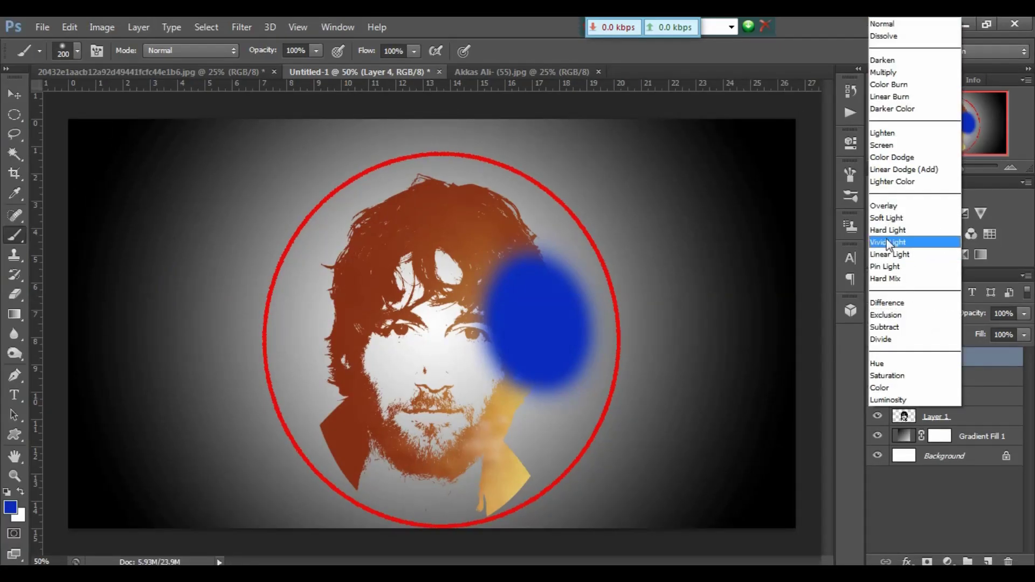
click(887, 218)
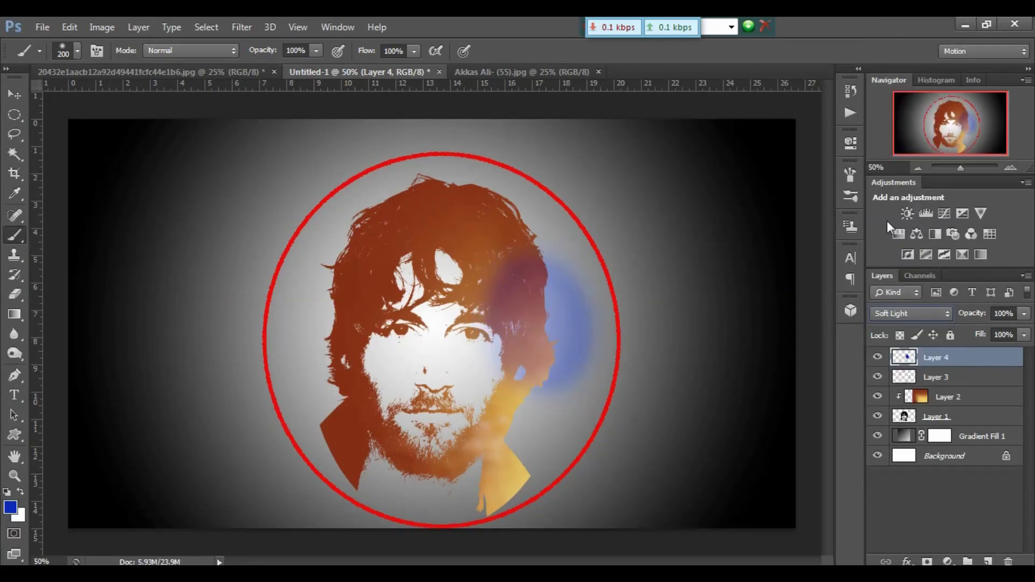
Step: Enlarge the blue wash with Free Transform so it spreads over the face
key(ctrl+t)
drag(628, 226, 642, 152)
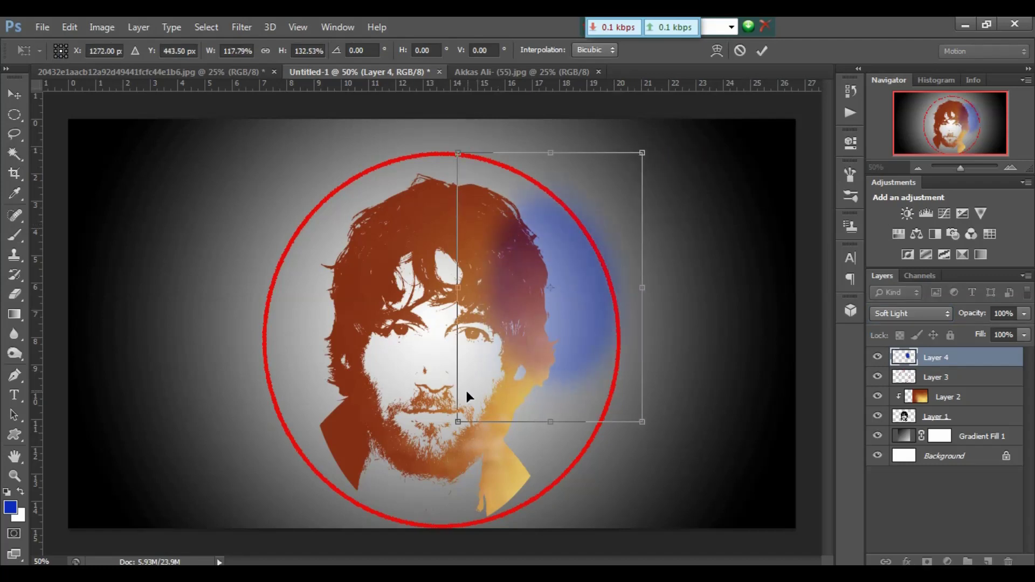
drag(457, 420, 381, 509)
drag(381, 151, 334, 99)
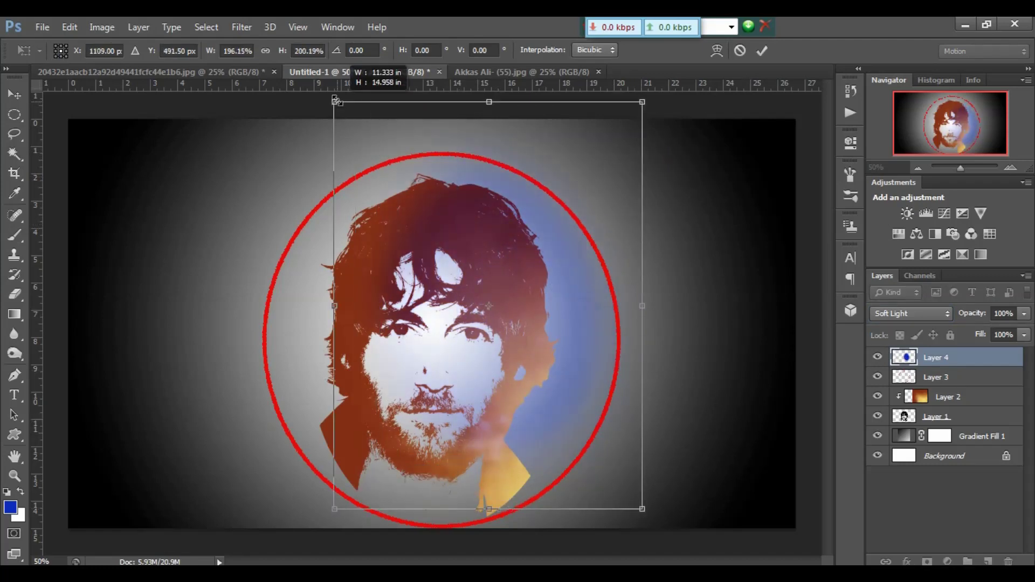
key(Return)
Step: Start a text layer below the face and type 'Log'
key(b)
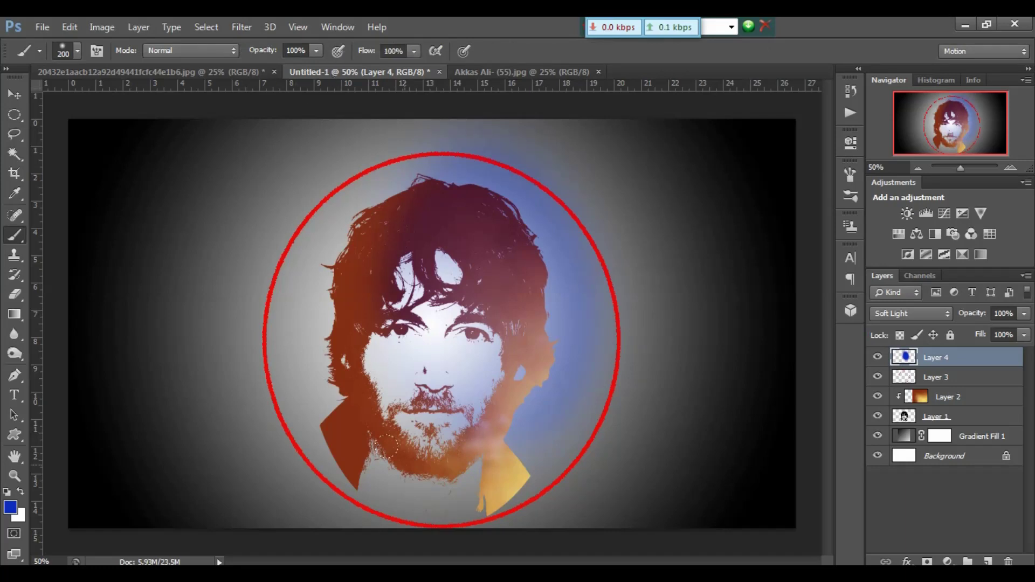
click(16, 393)
click(402, 500)
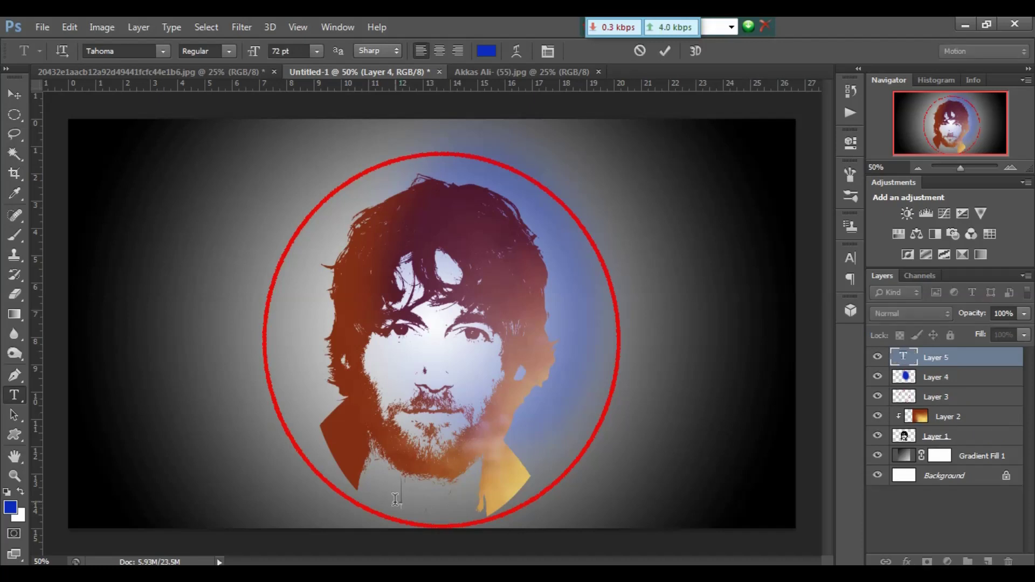
text(Log)
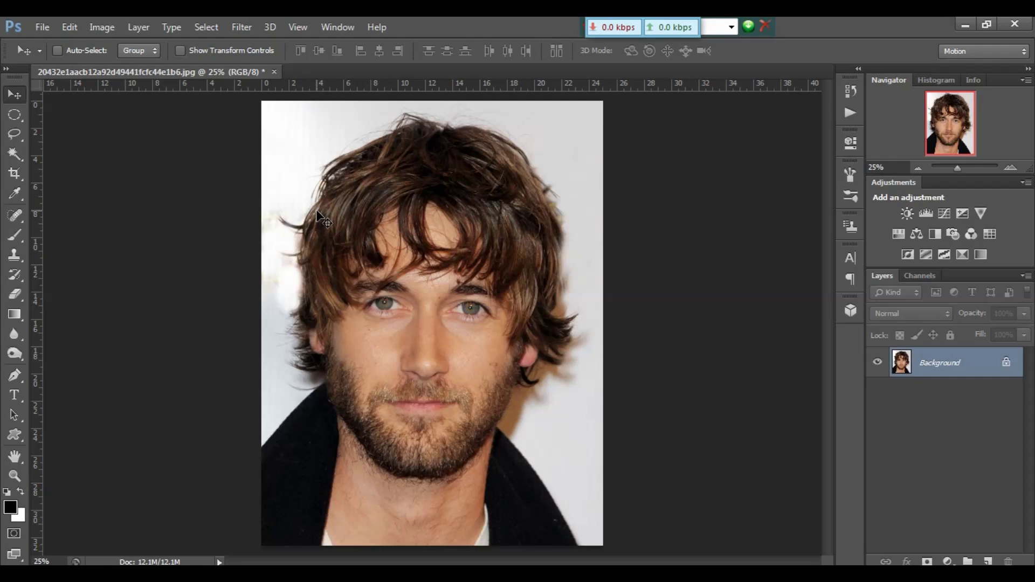
Step: Zoom in and back out on the photo, then pick the Elliptical Marquee tool
key(ctrl+plus)
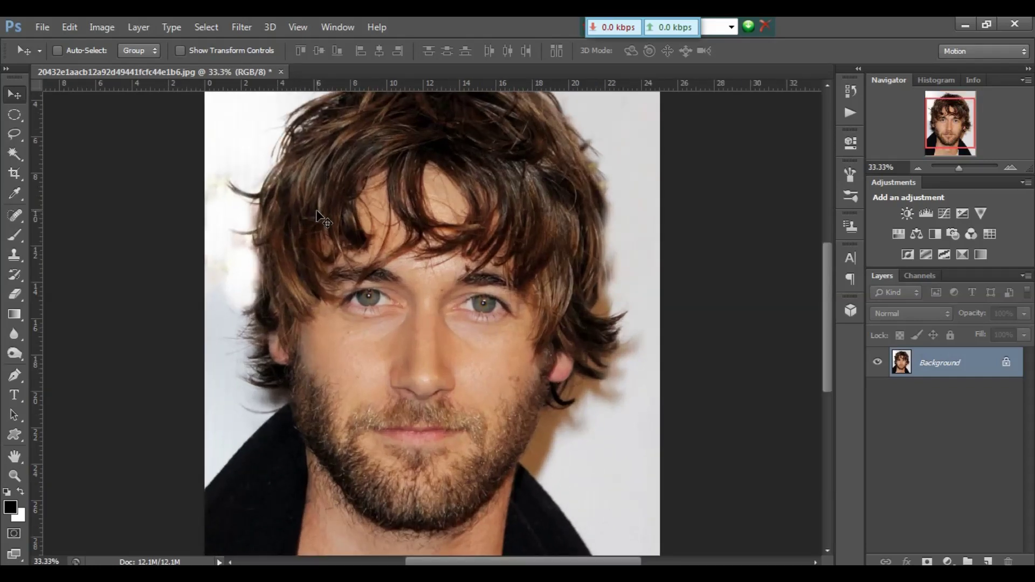
key(ctrl+minus)
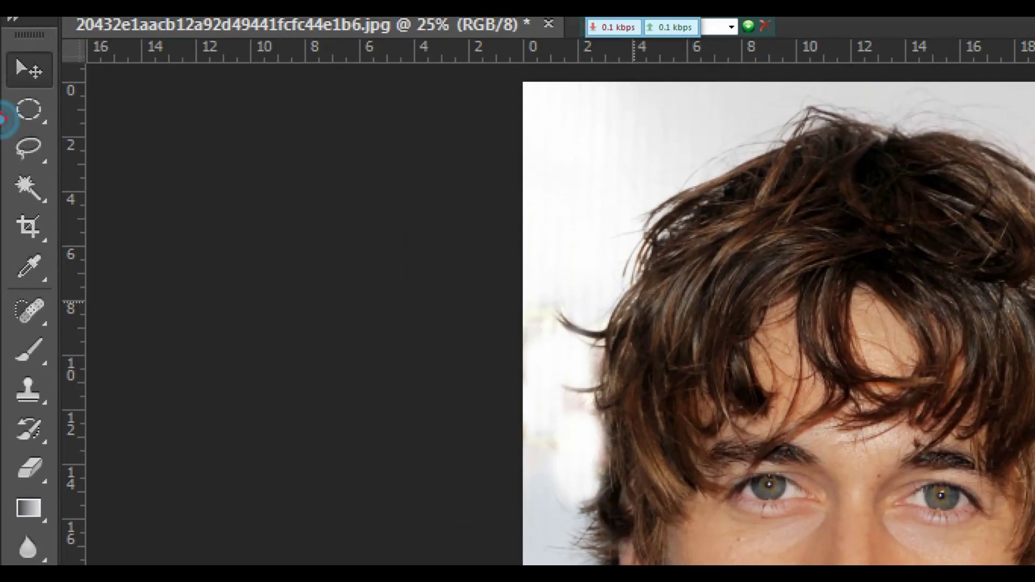
mouse_move(11, 91)
mouse_down()
mouse_move(28, 125)
mouse_move(64, 141)
mouse_up()
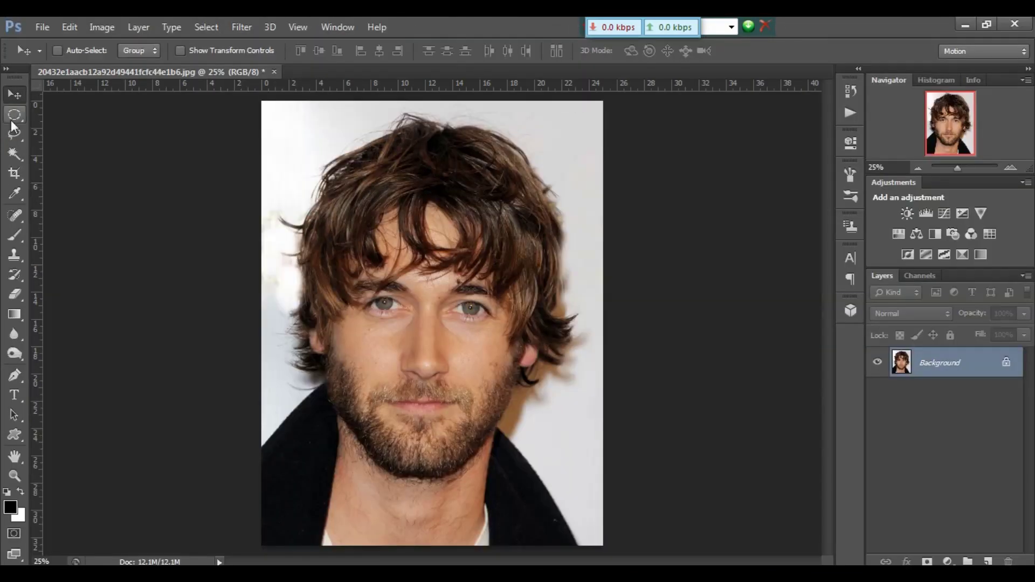
Step: Draw an oval selection around the man's head, nudge it into place, then bring up Image > Adjustments
click(28, 109)
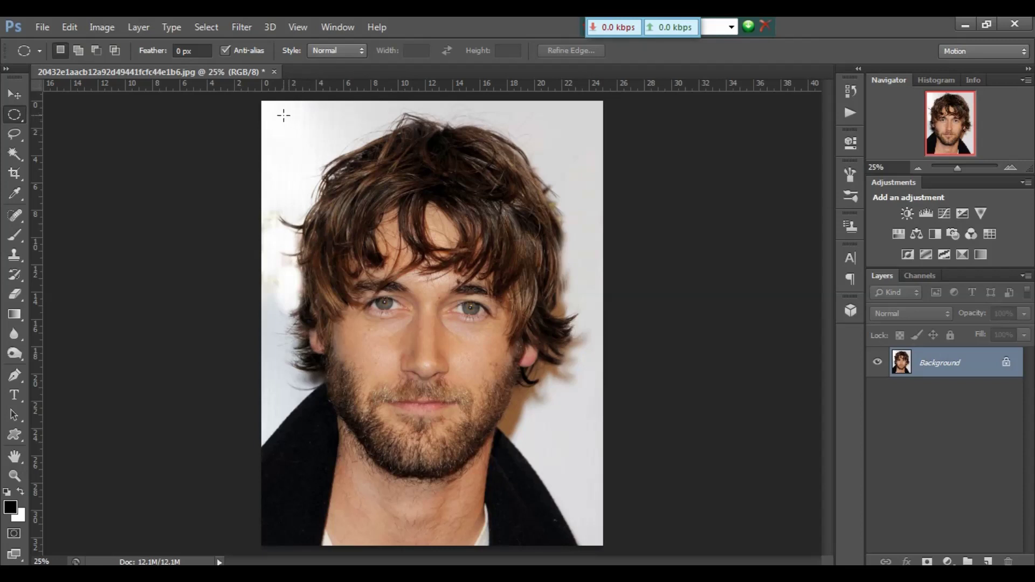
drag(278, 111, 597, 560)
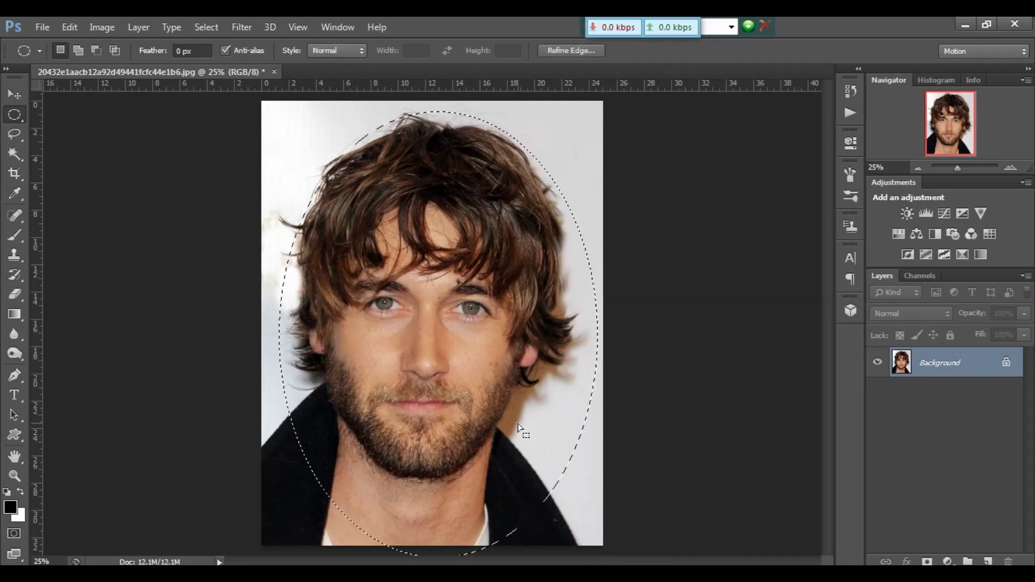
drag(517, 422, 506, 410)
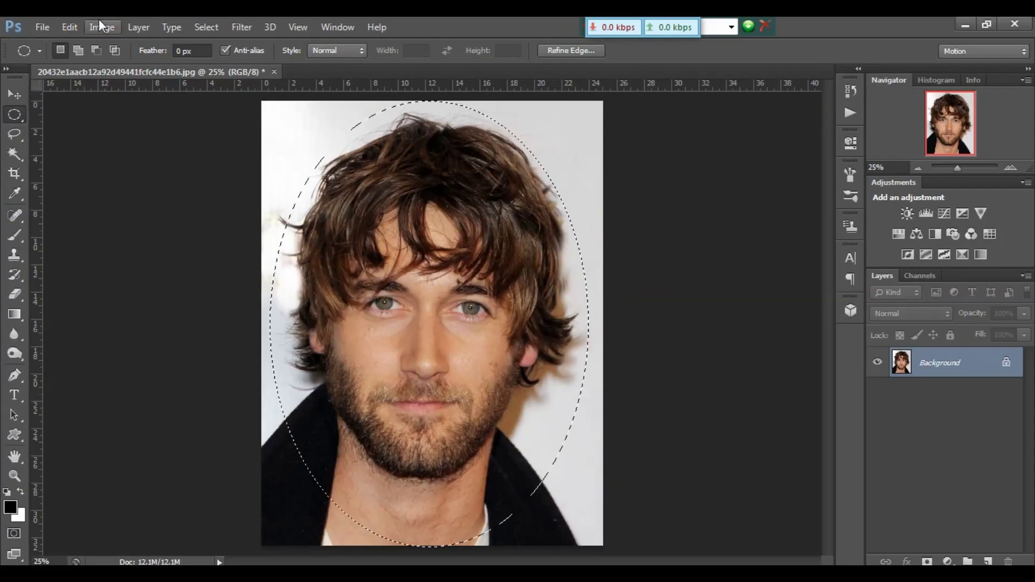
click(103, 27)
mouse_move(145, 70)
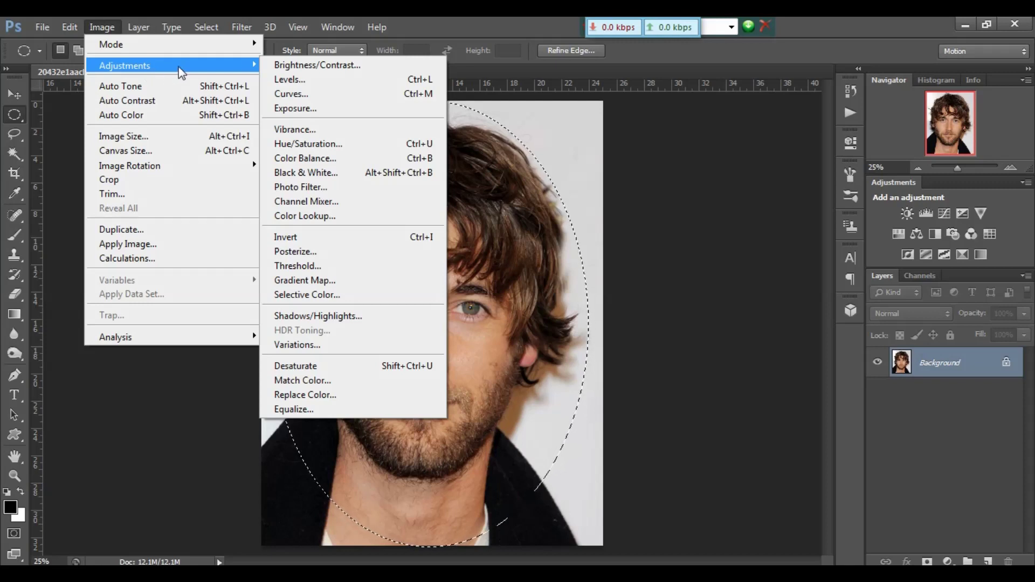
Step: Apply a Threshold at level 121 to the oval area
click(300, 267)
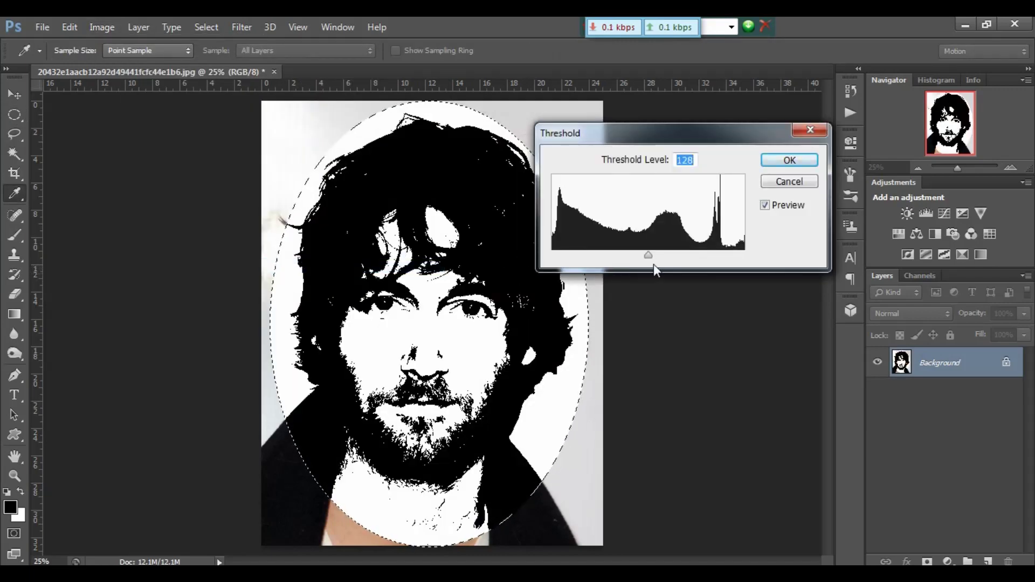
mouse_move(649, 260)
mouse_down()
mouse_move(629, 256)
mouse_move(664, 262)
mouse_move(645, 257)
mouse_up()
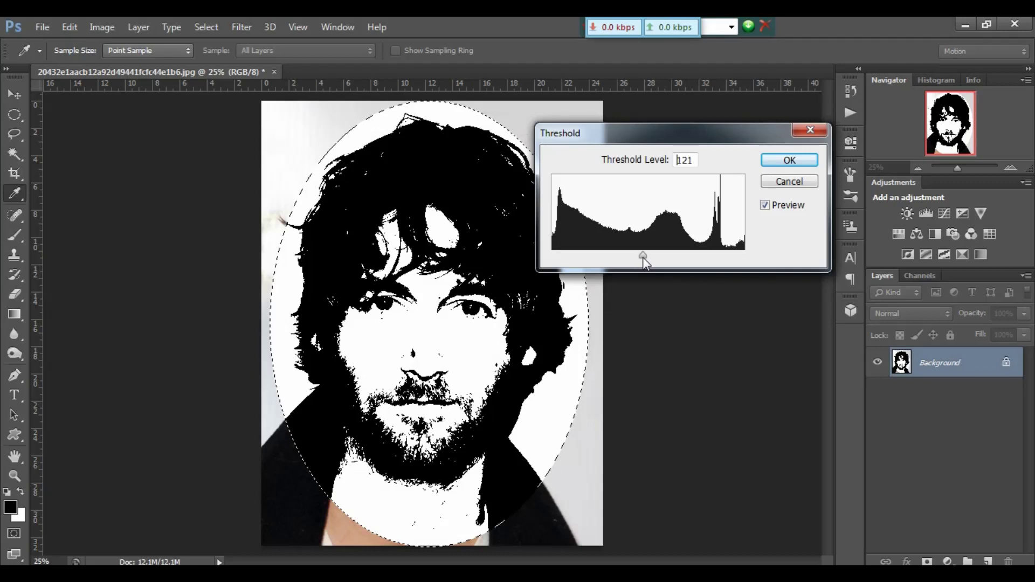
click(789, 160)
key(m)
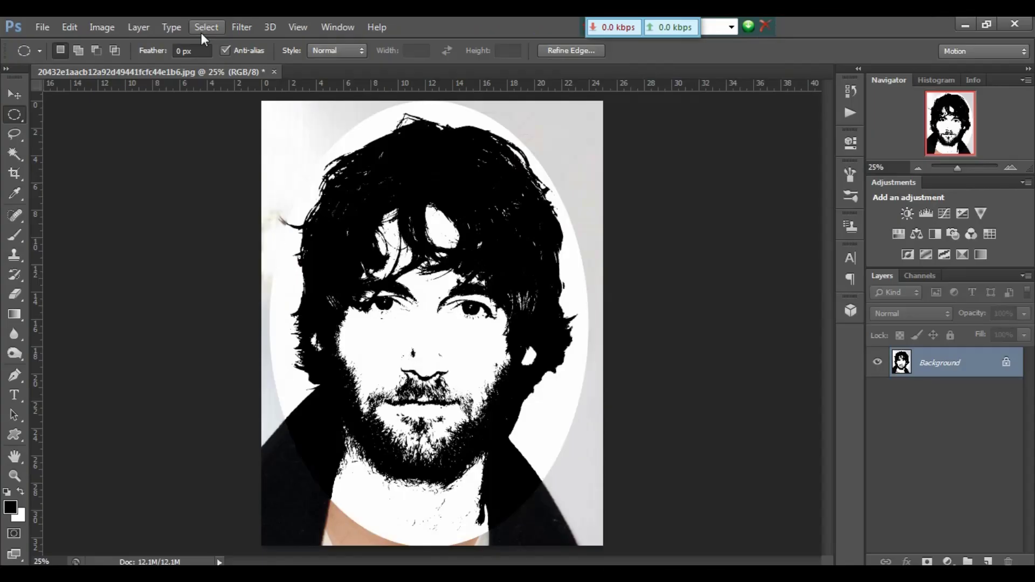
Step: Select the stencil's white areas with Color Range at Fuzziness 40
click(207, 28)
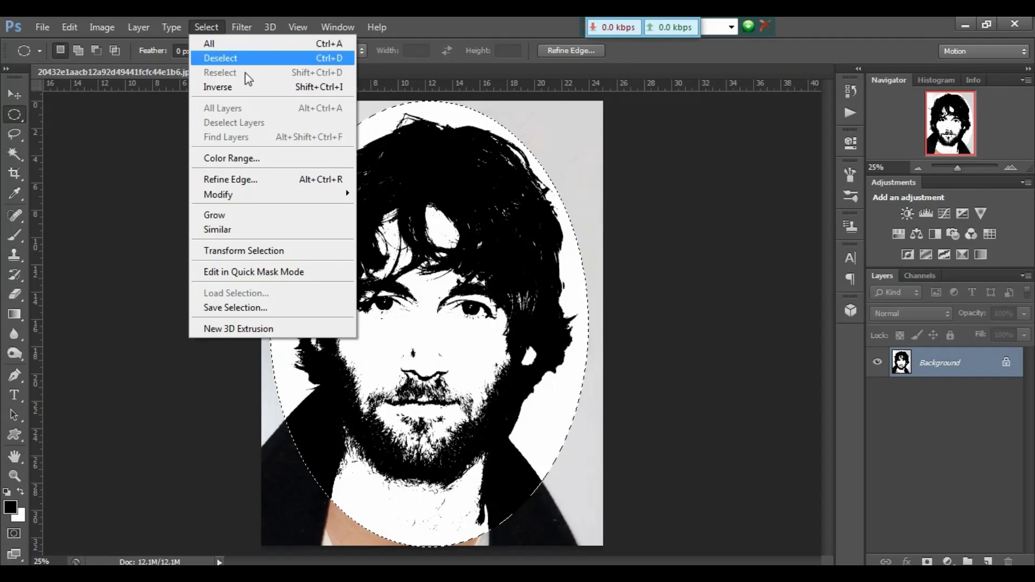
click(237, 163)
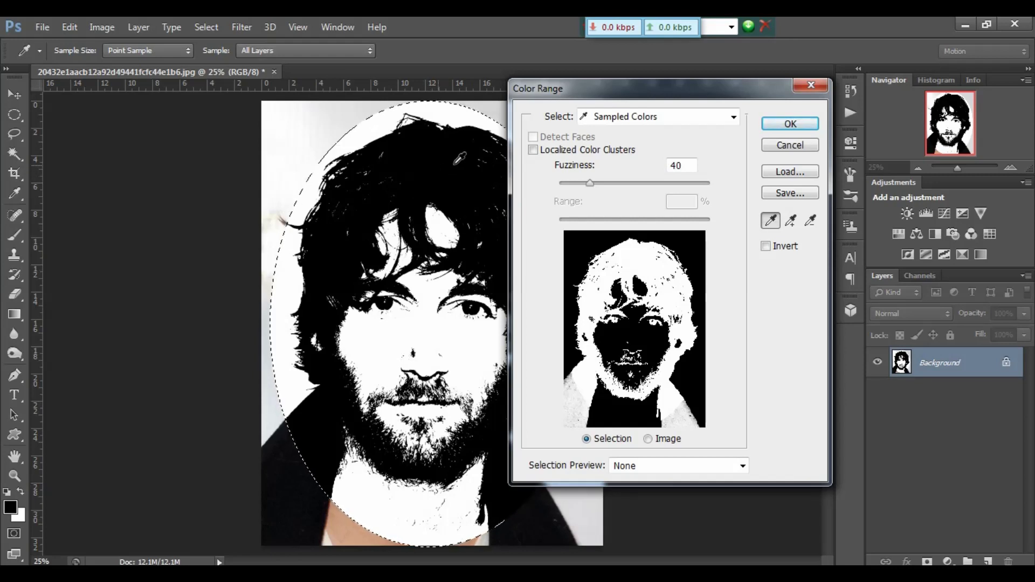
click(791, 124)
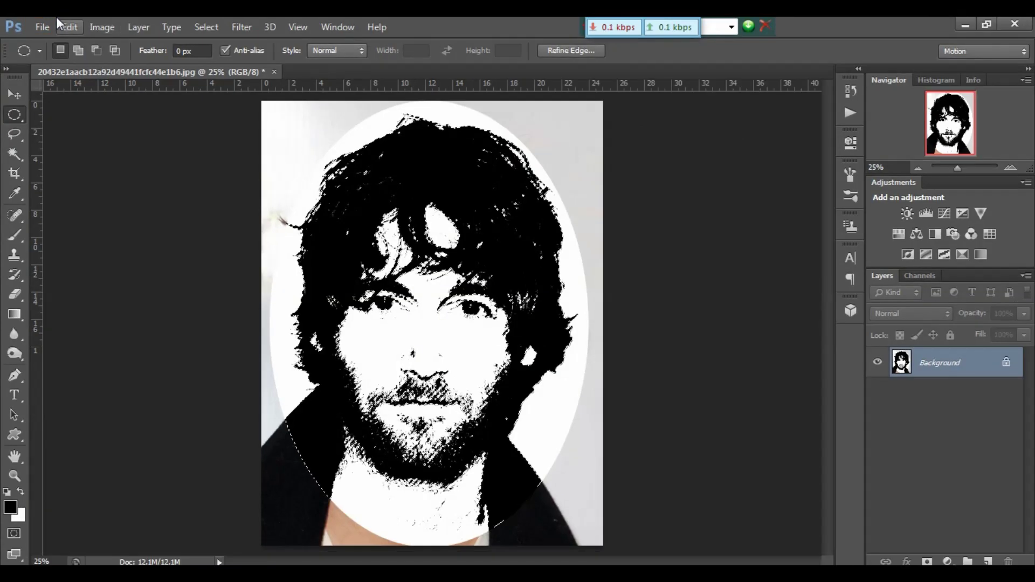
Step: Create a new 1920 × 1080 px document at 72 ppi with a White background
click(43, 27)
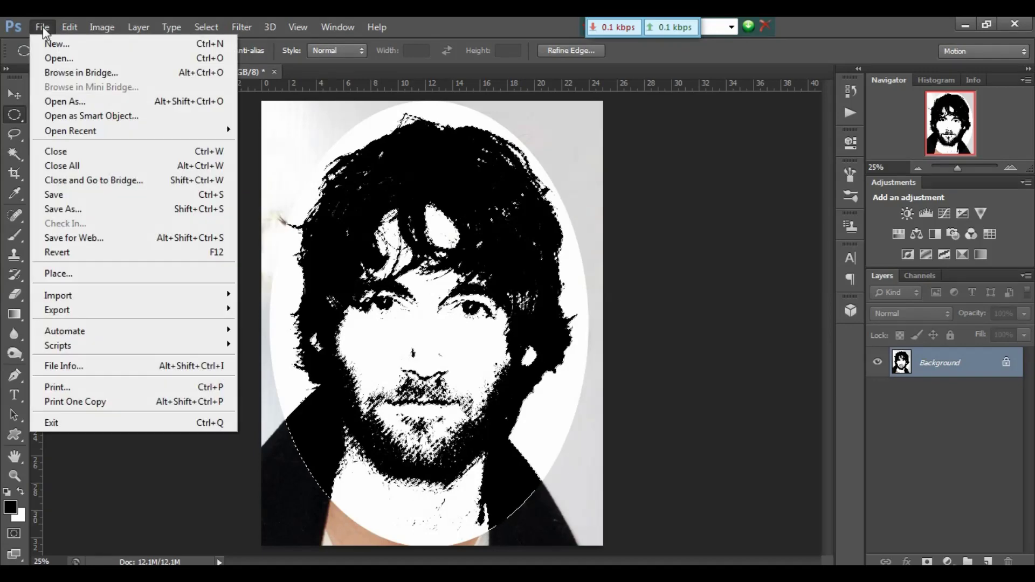
click(67, 50)
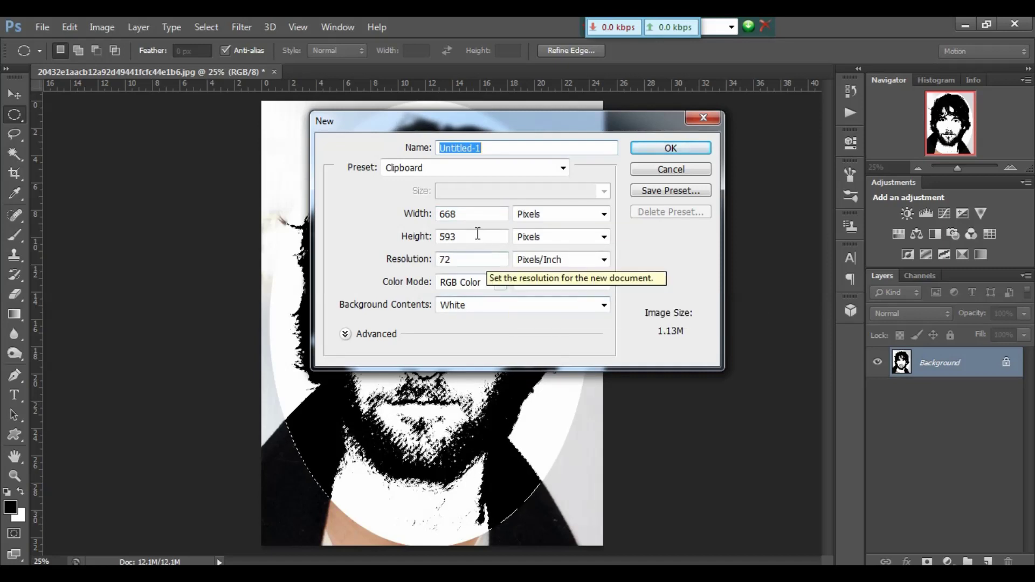
click(453, 216)
double_click(453, 214)
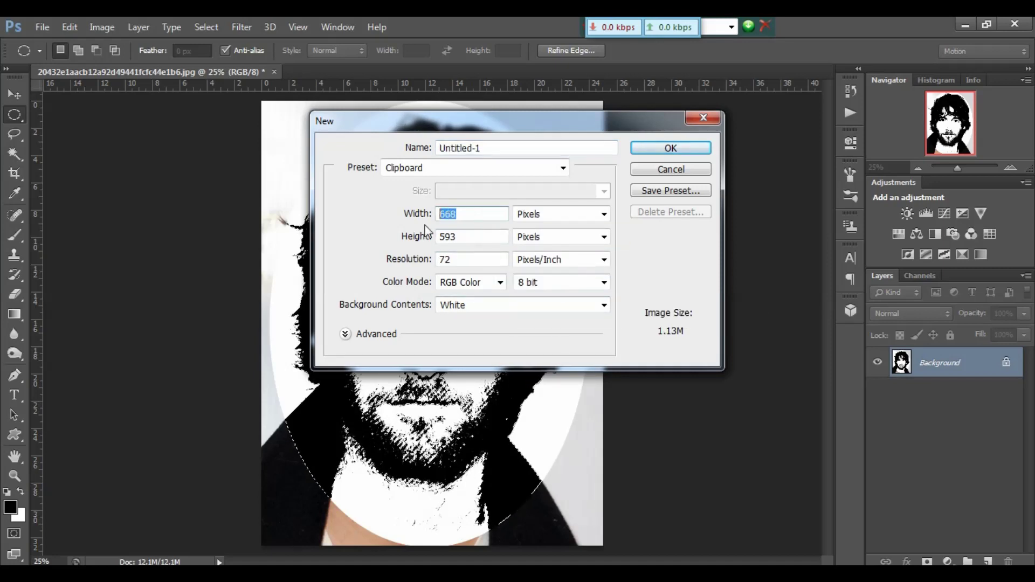
text(1920)
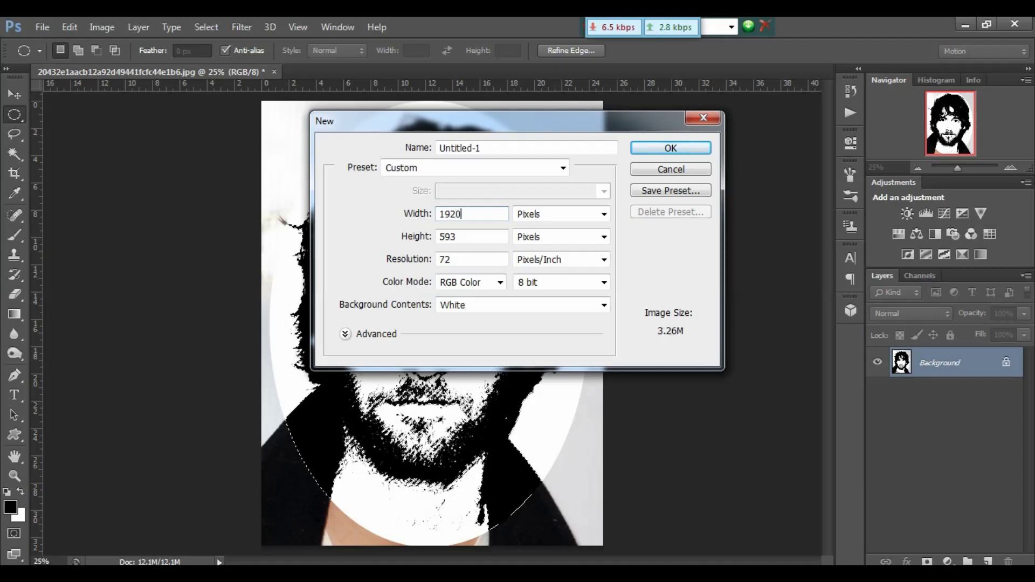
double_click(458, 237)
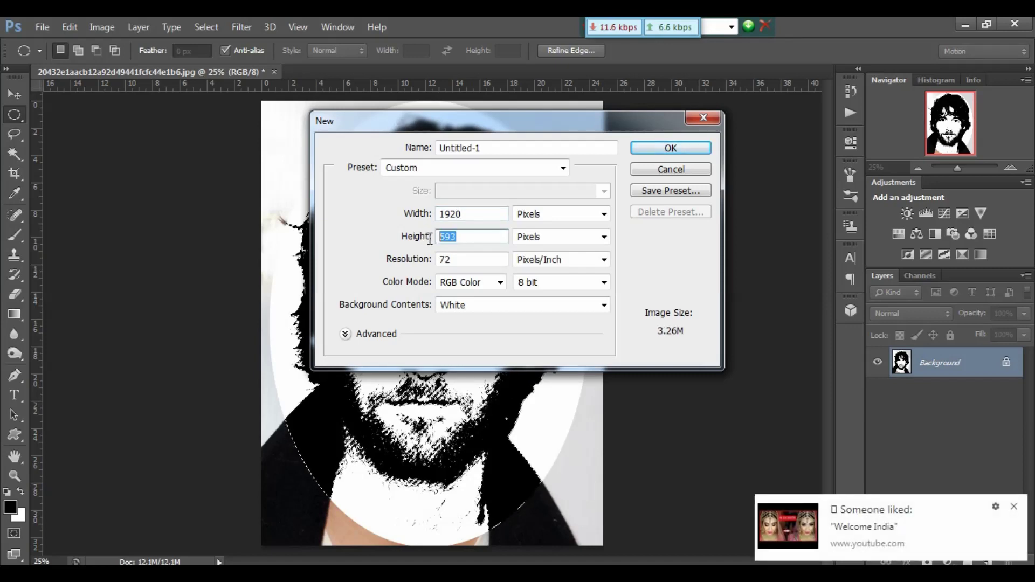
text(1080)
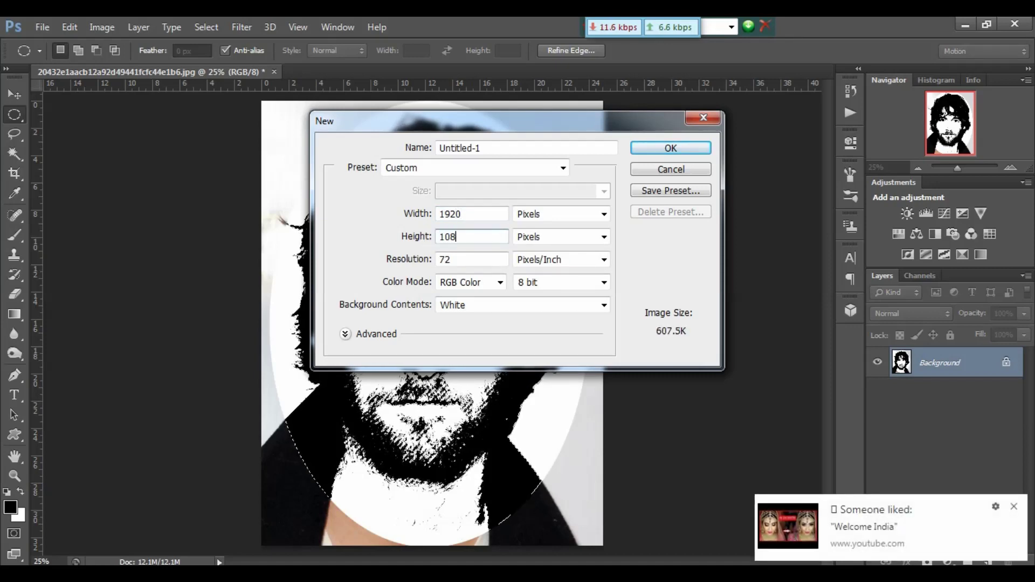
click(1013, 507)
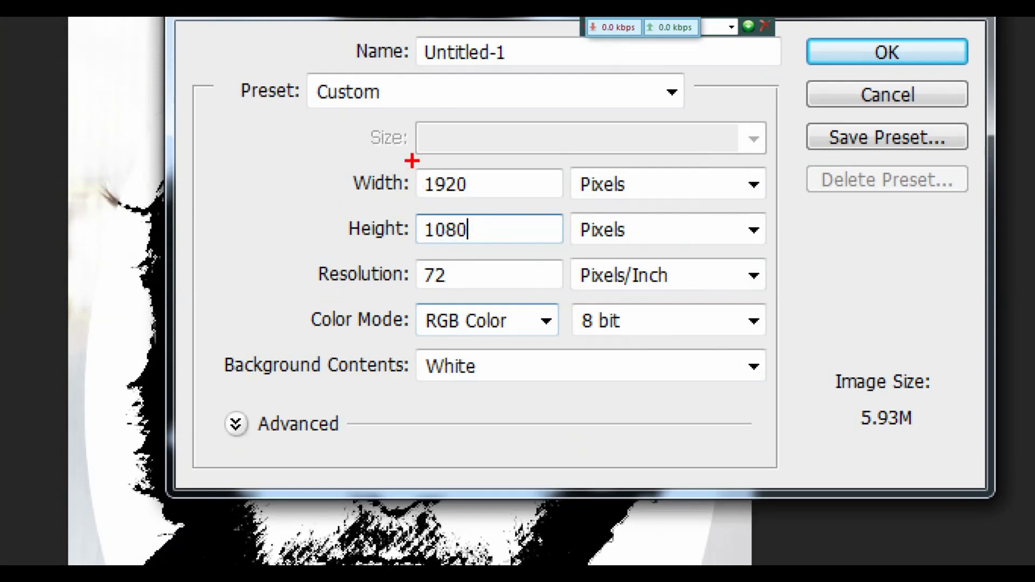
mouse_move(412, 161)
mouse_down()
mouse_move(476, 215)
mouse_move(541, 300)
mouse_move(559, 302)
mouse_up()
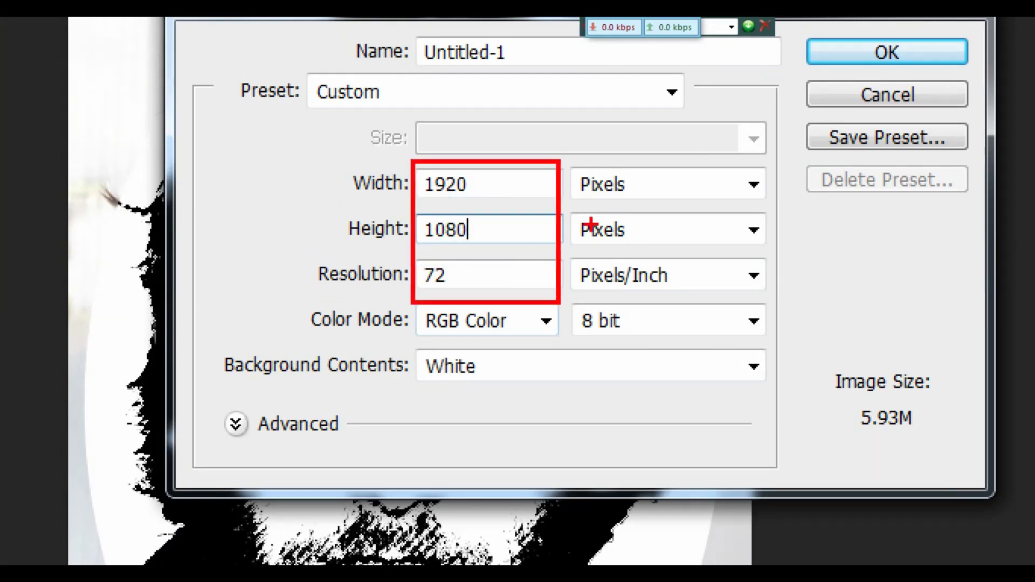
mouse_move(568, 157)
mouse_down()
mouse_move(637, 235)
mouse_move(747, 283)
mouse_up()
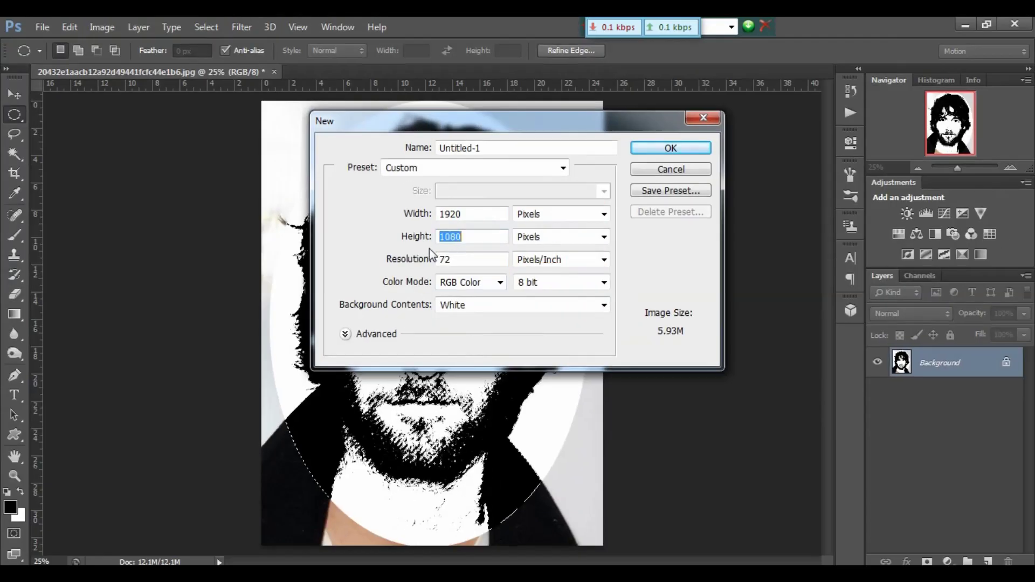
click(667, 149)
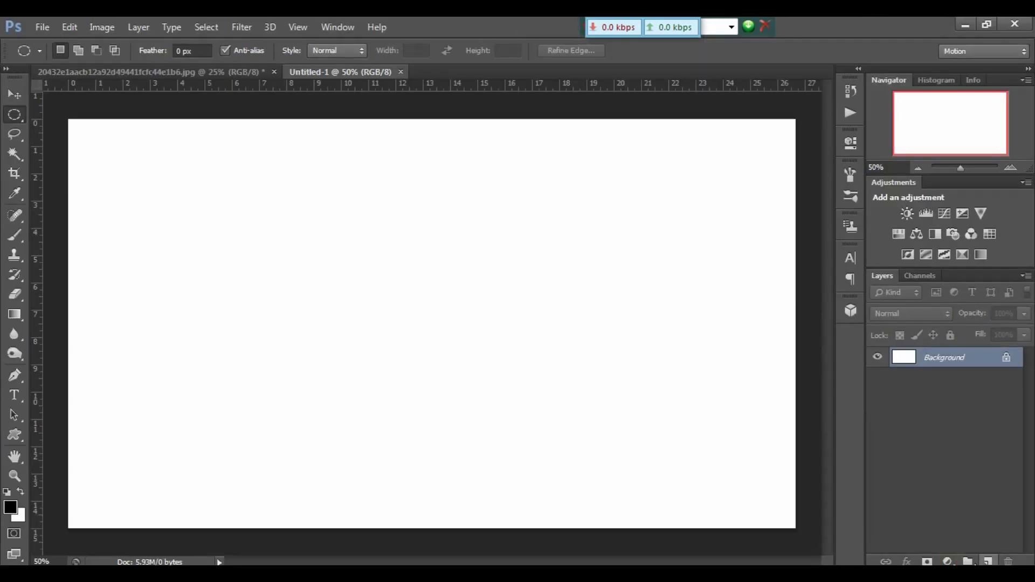
Step: Add a Gradient Fill layer set to Radial, angle 0, reversed for a bright centre
click(947, 562)
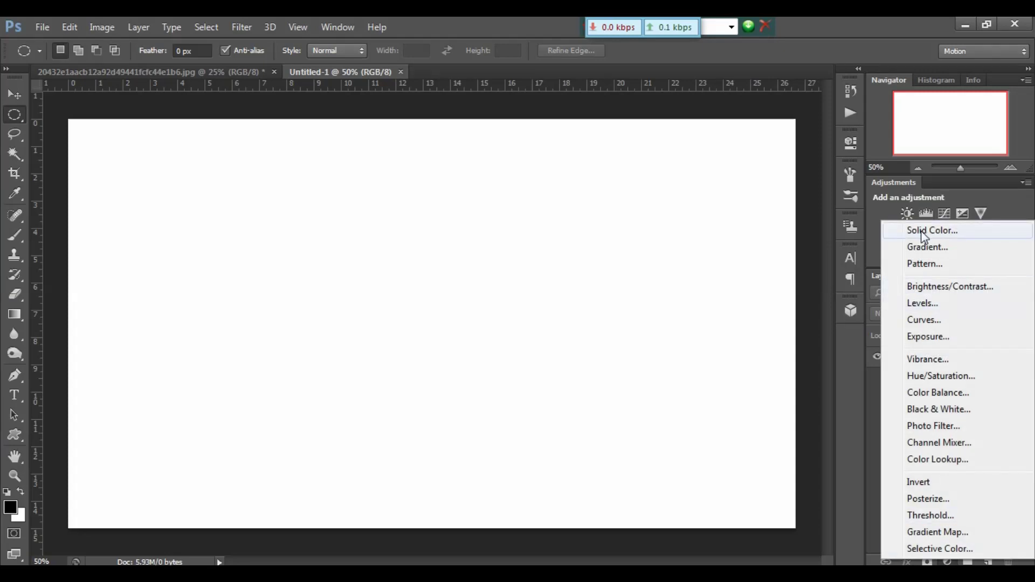
click(951, 250)
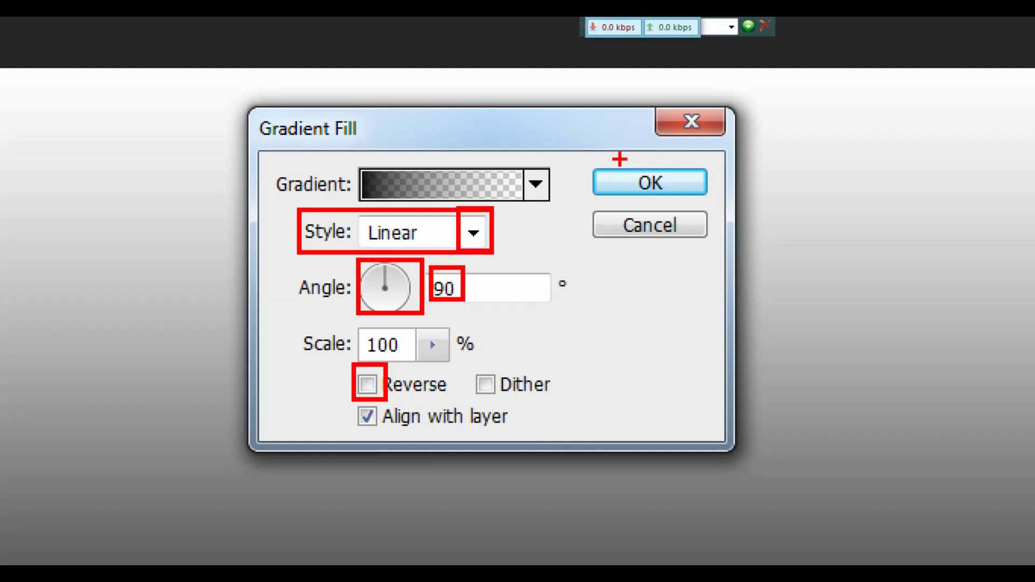
drag(620, 159, 683, 197)
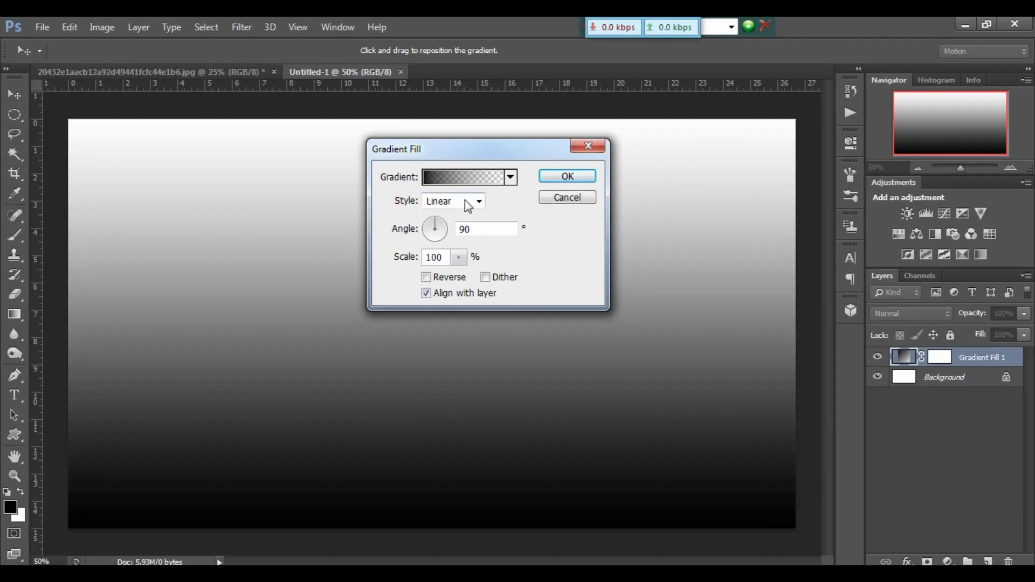
click(449, 241)
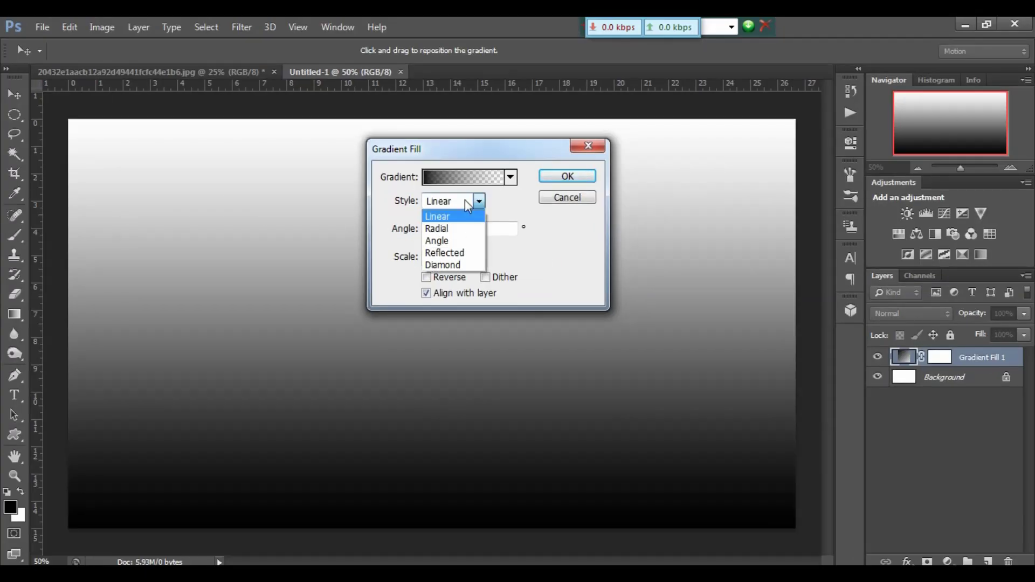
click(457, 228)
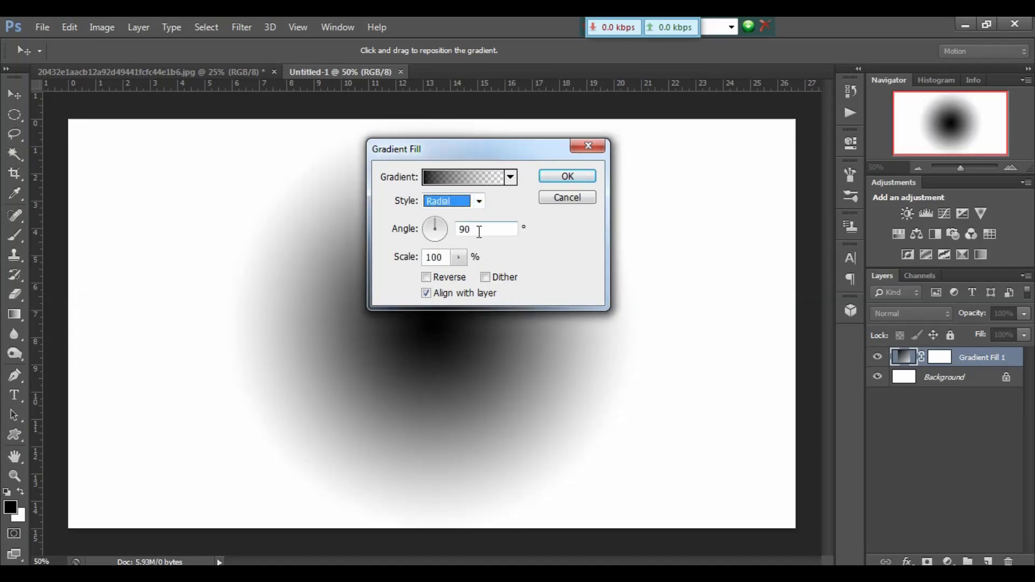
drag(438, 222, 444, 230)
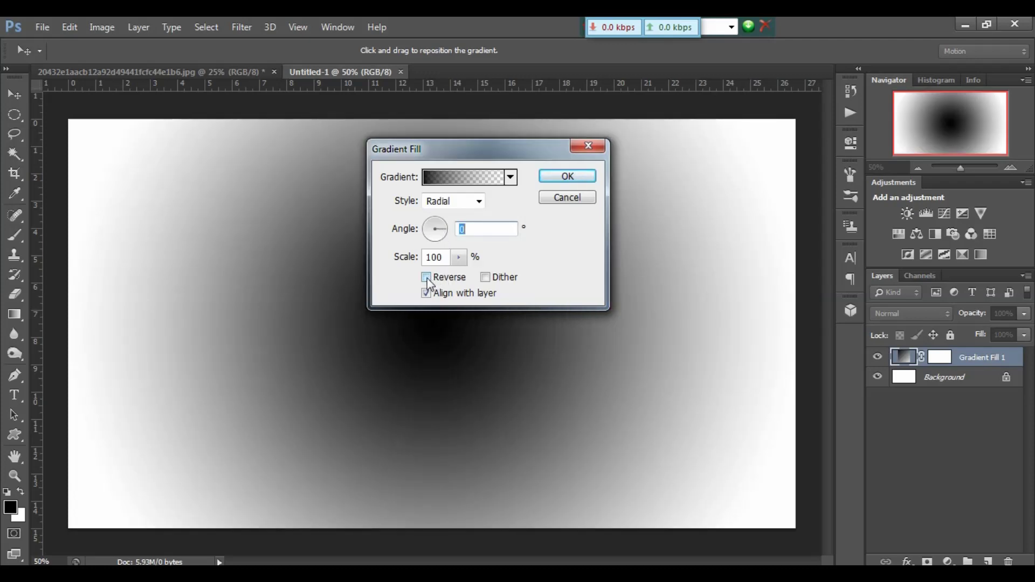
click(426, 278)
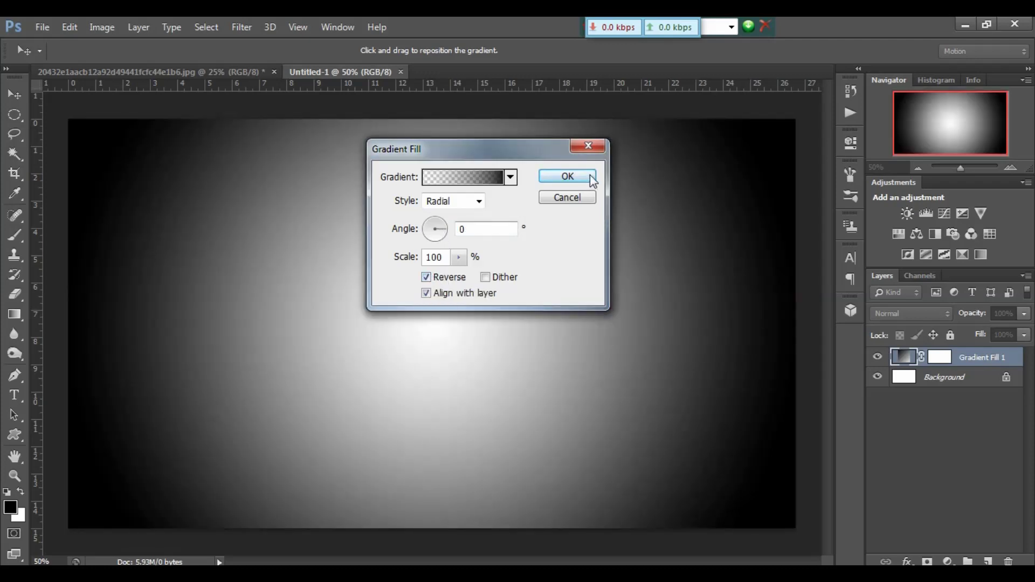
click(568, 177)
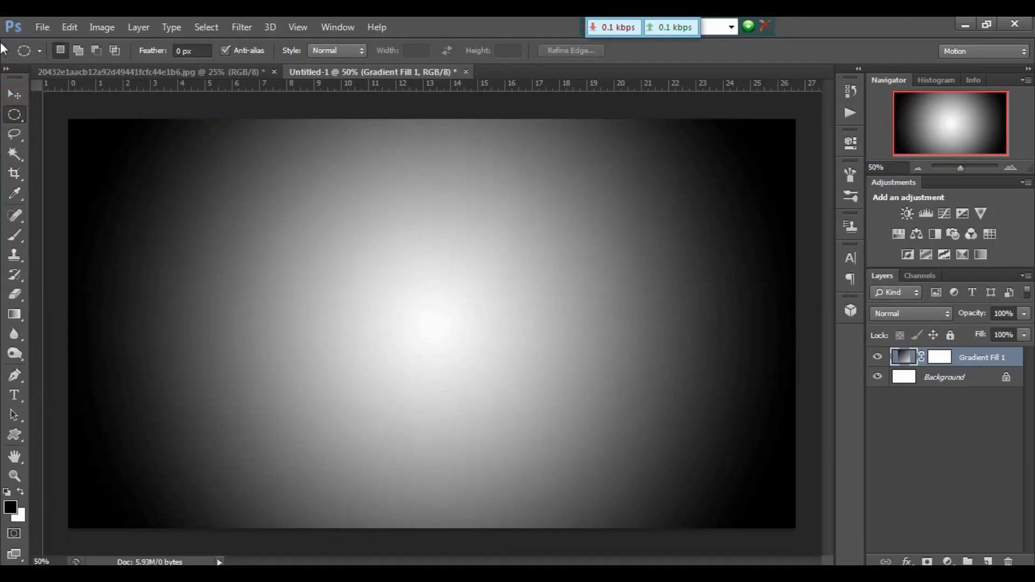
Step: Drag the selected stencil face from the portrait into Untitled-1 and position it
click(13, 93)
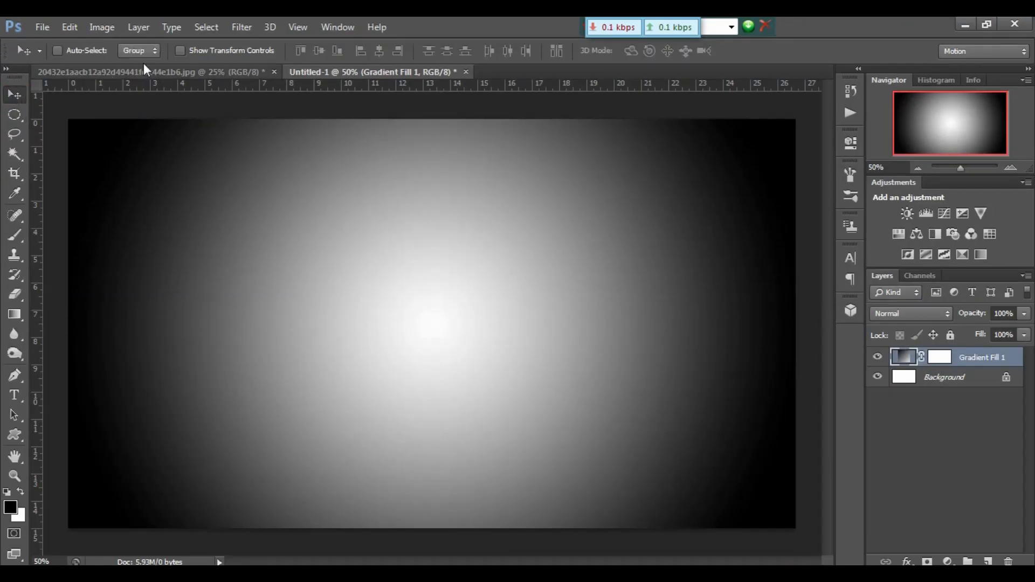
click(160, 72)
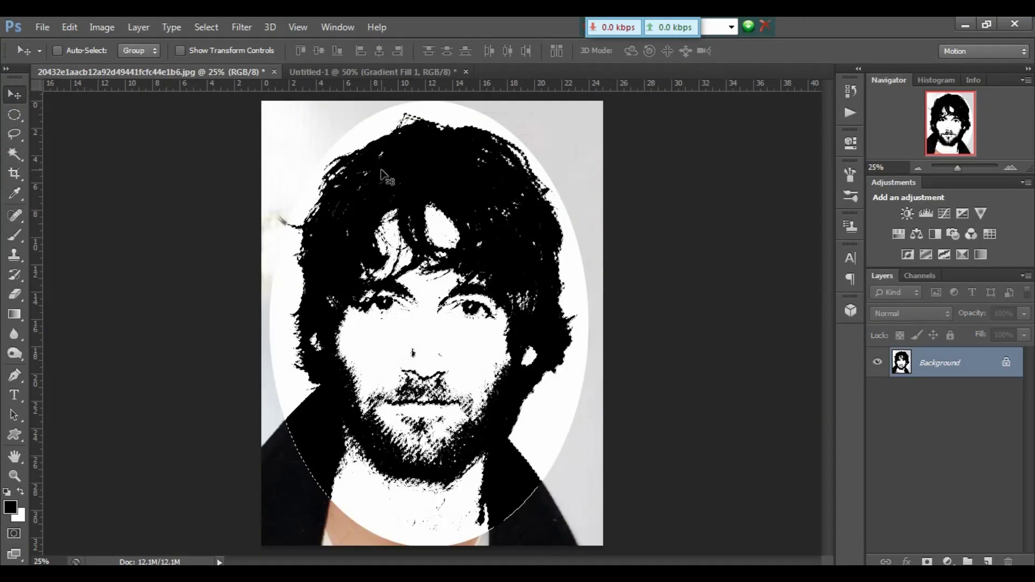
drag(405, 180, 415, 214)
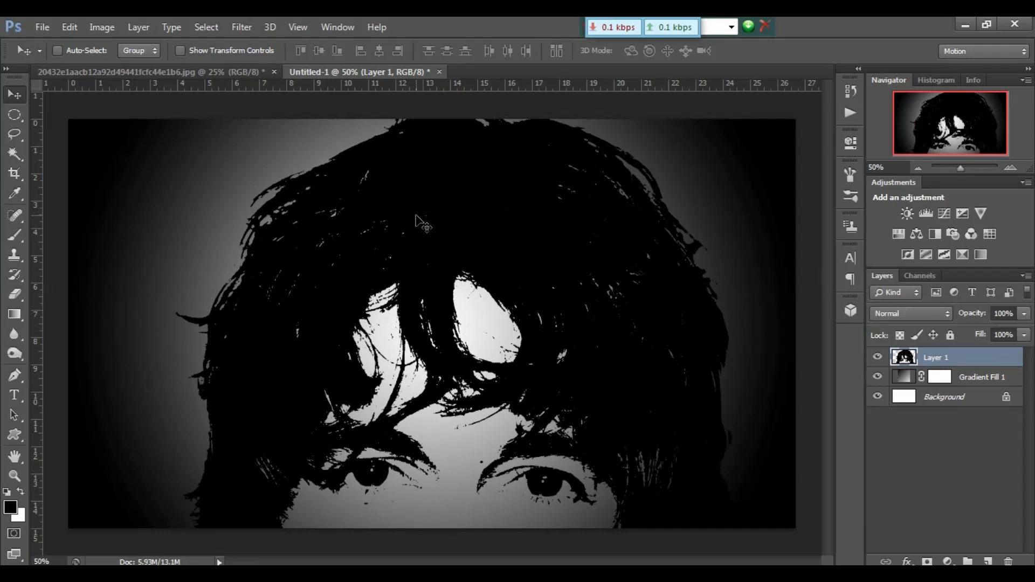
key(ctrl+minus)
key(ctrl+minus)
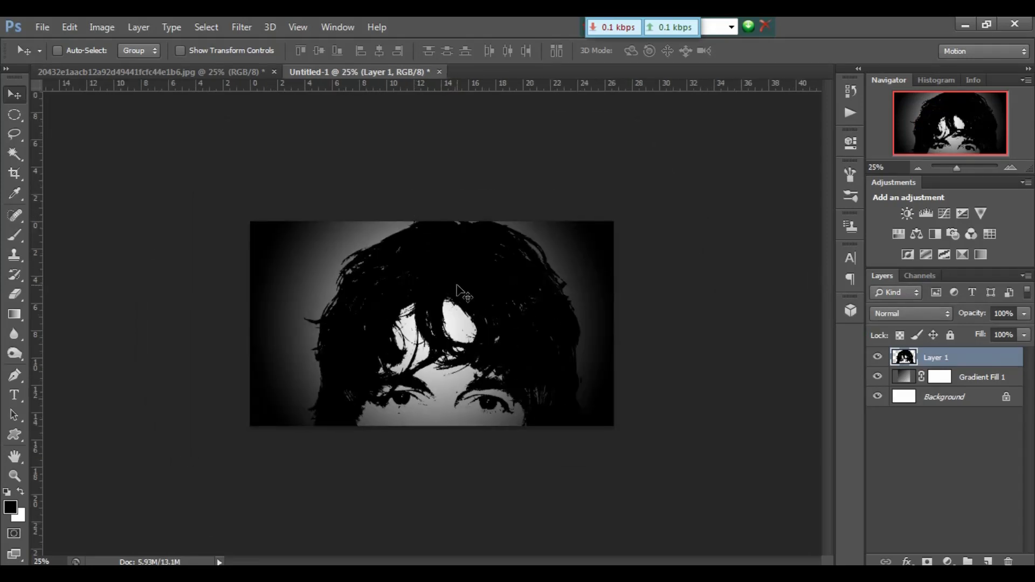
drag(399, 294, 449, 238)
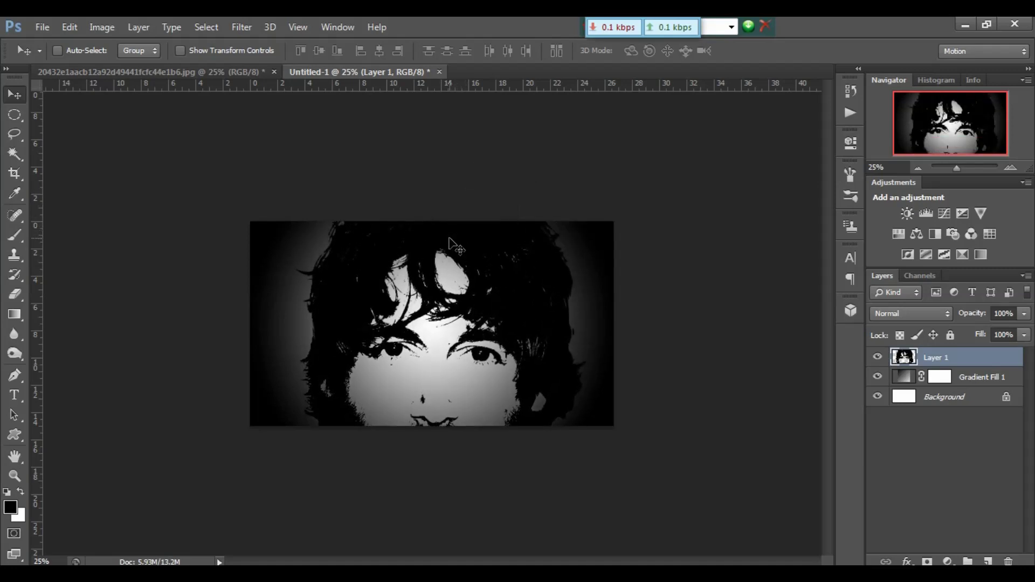
Step: Scale the face layer down with Free Transform so it sits over the glow
key(ctrl+t)
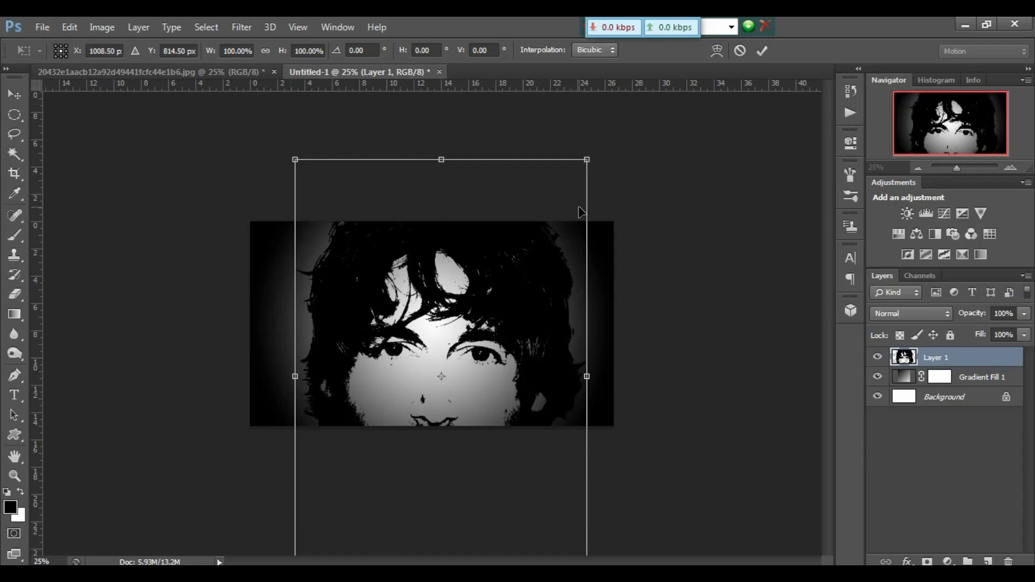
key(ctrl+minus)
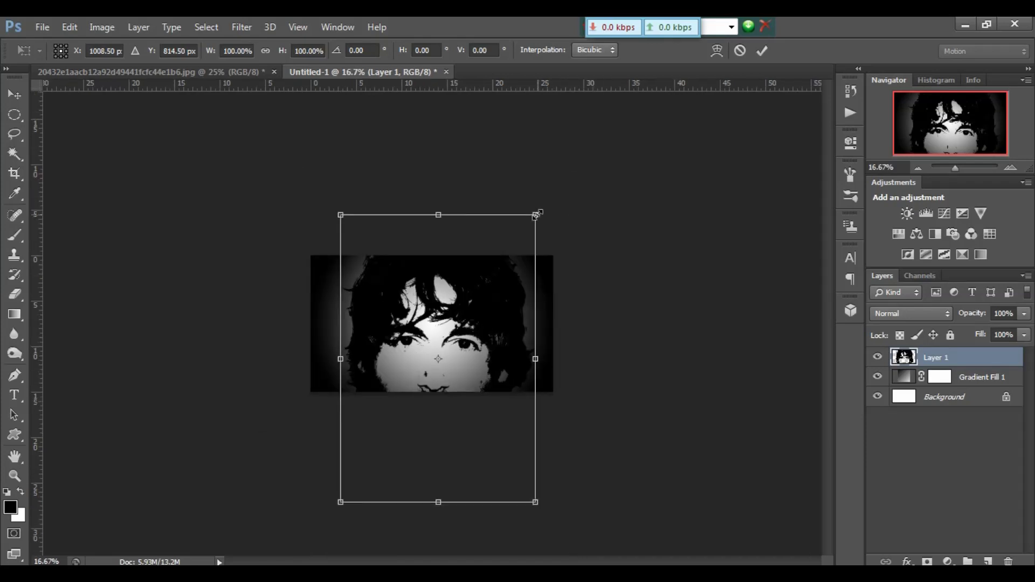
drag(536, 215, 460, 308)
key(Return)
key(ctrl+plus)
key(ctrl+plus)
key(ctrl+plus)
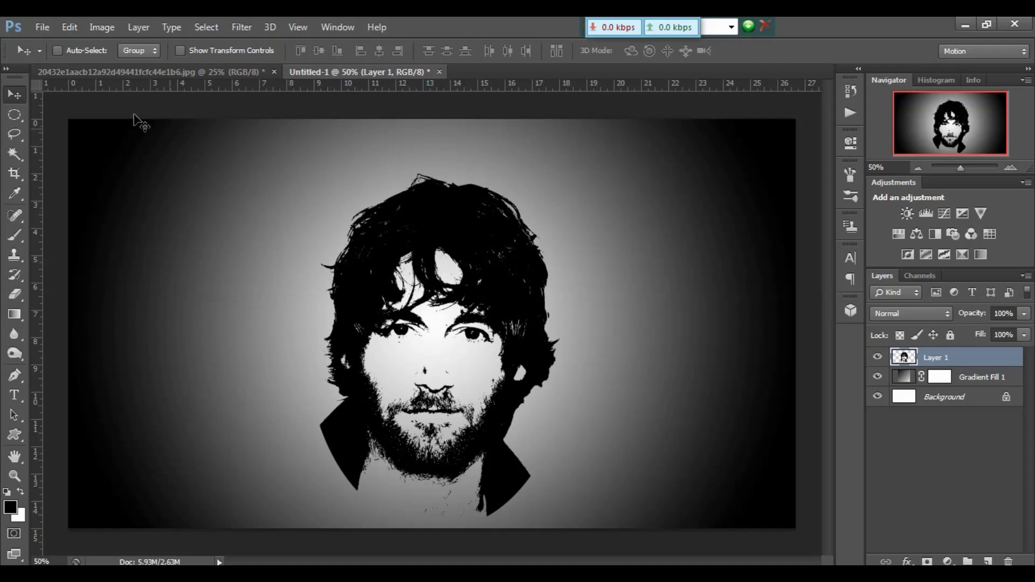
click(44, 26)
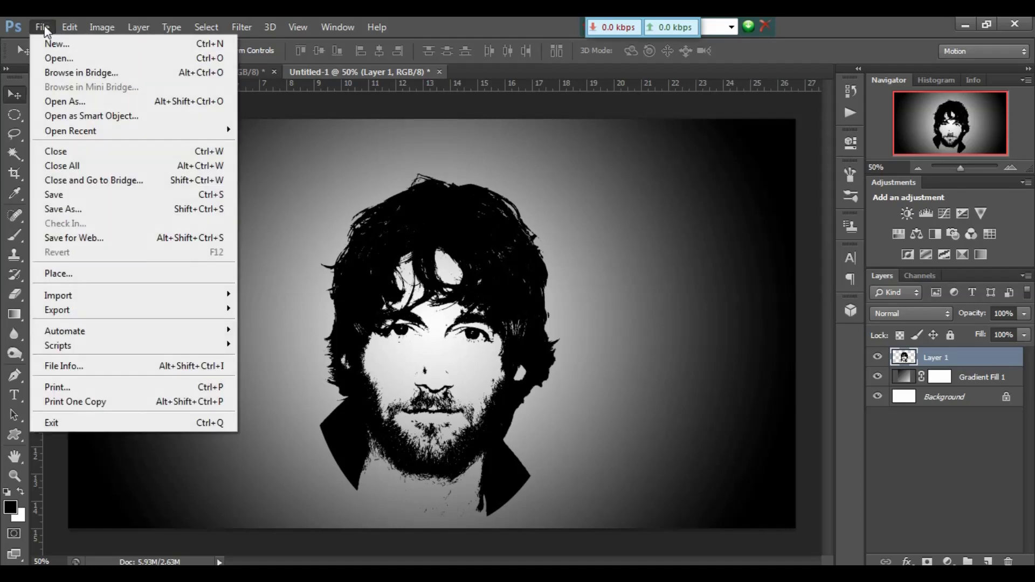
click(66, 59)
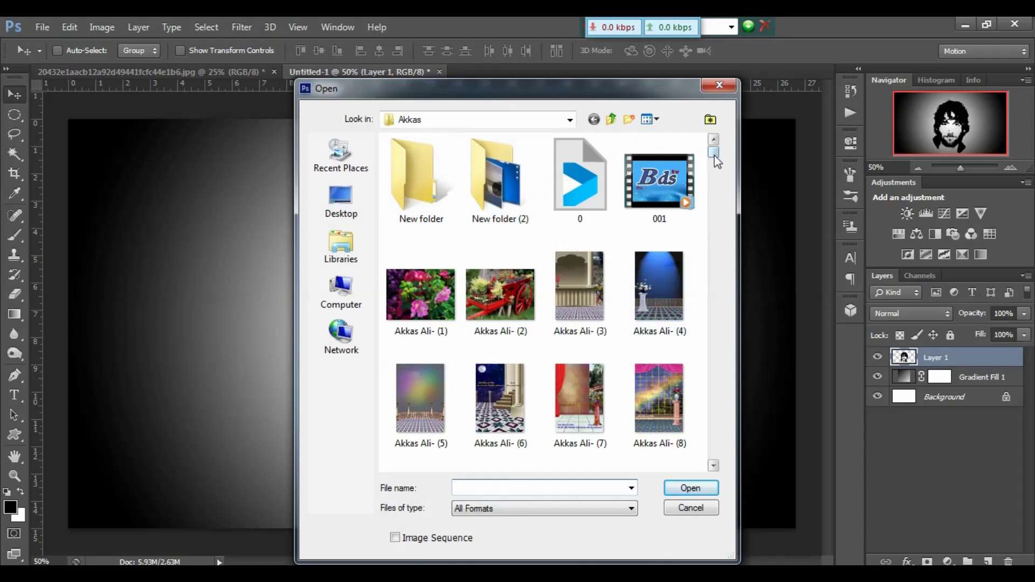
drag(713, 153, 719, 189)
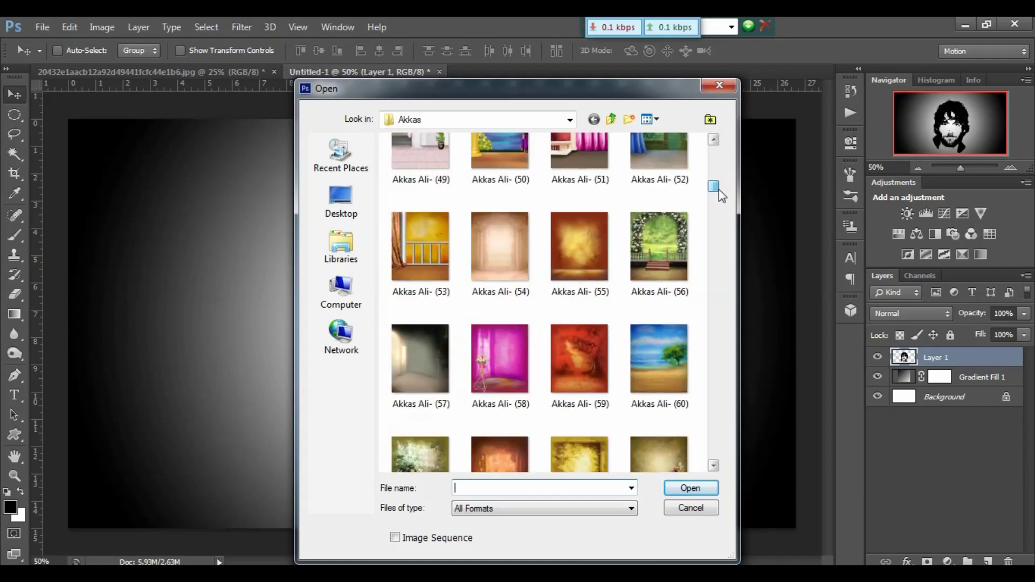
click(591, 233)
click(695, 488)
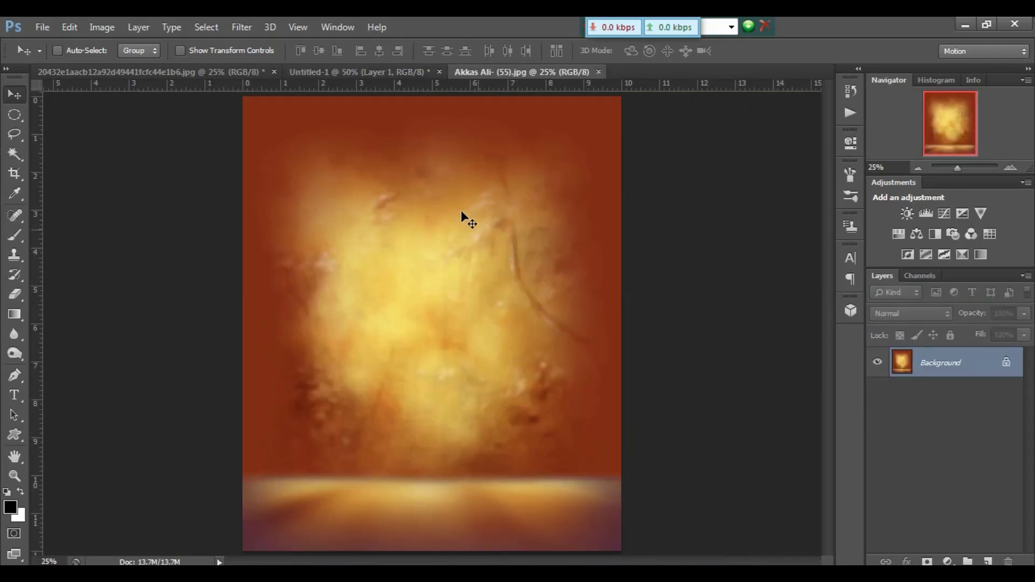
drag(401, 71, 437, 201)
key(ctrl+minus)
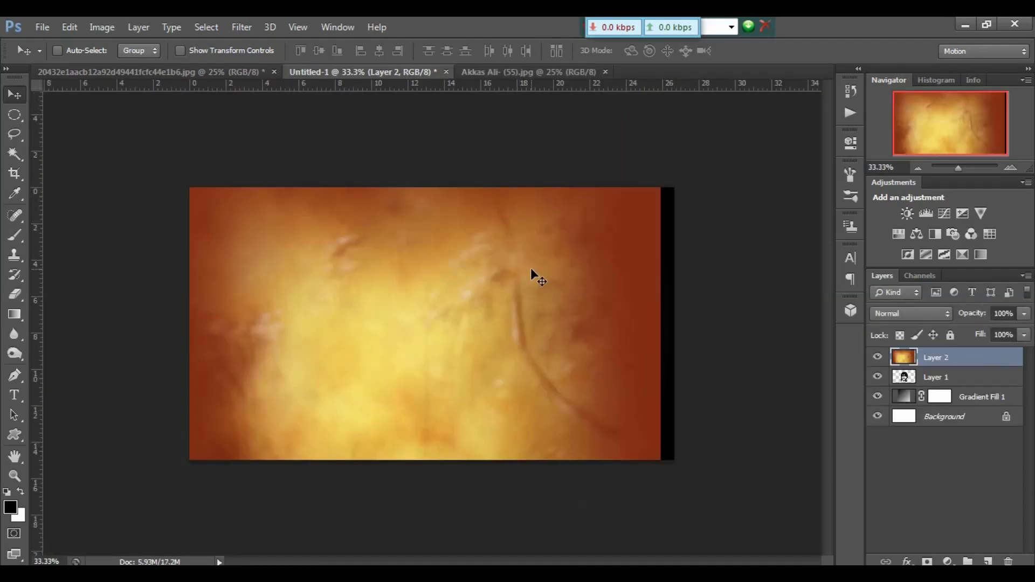
Step: Clip the orange texture layer to the face and shift it so red tones cover the face
drag(530, 268, 546, 268)
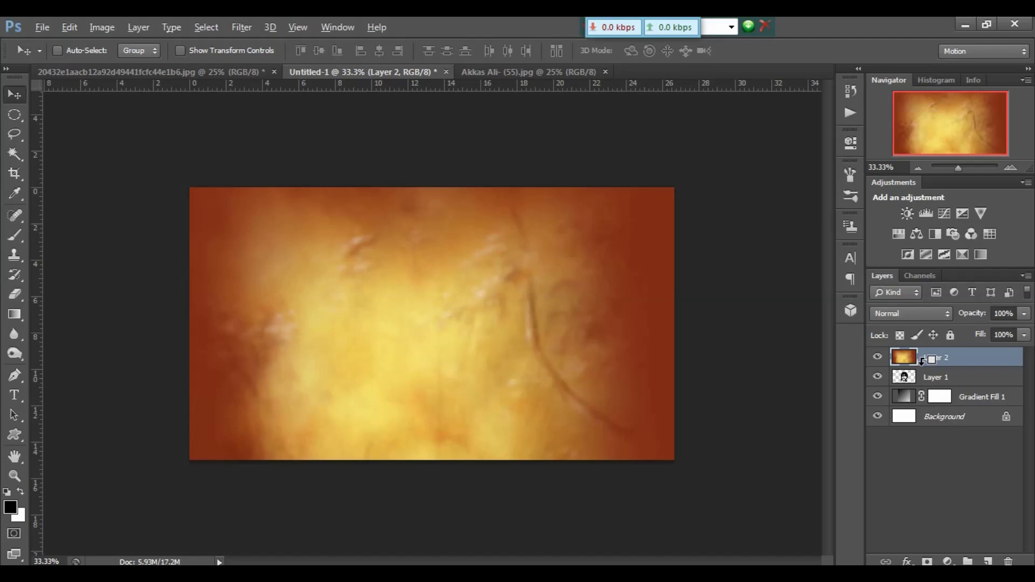
alt+click(922, 360)
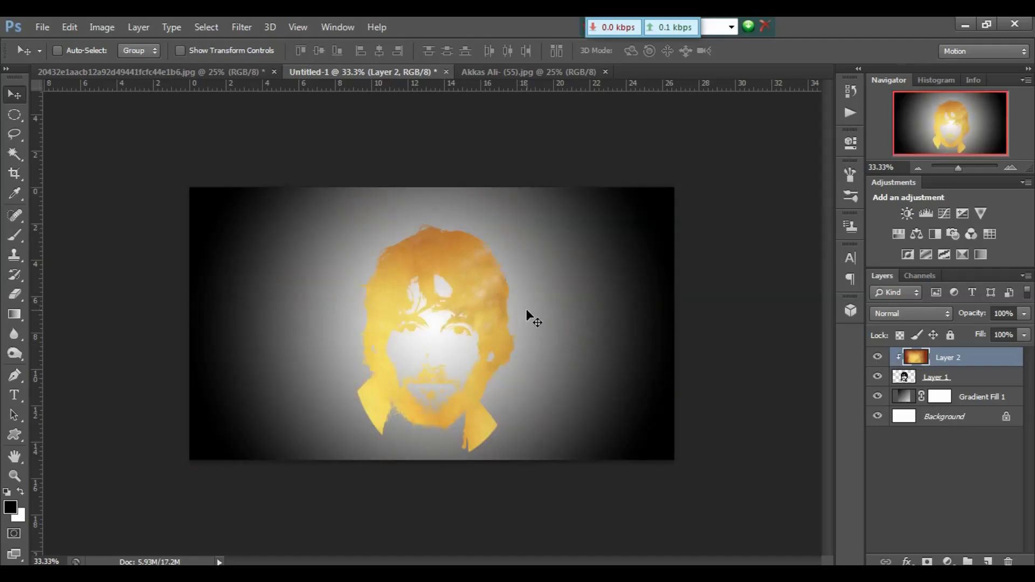
key(ctrl+plus)
key(ctrl+plus)
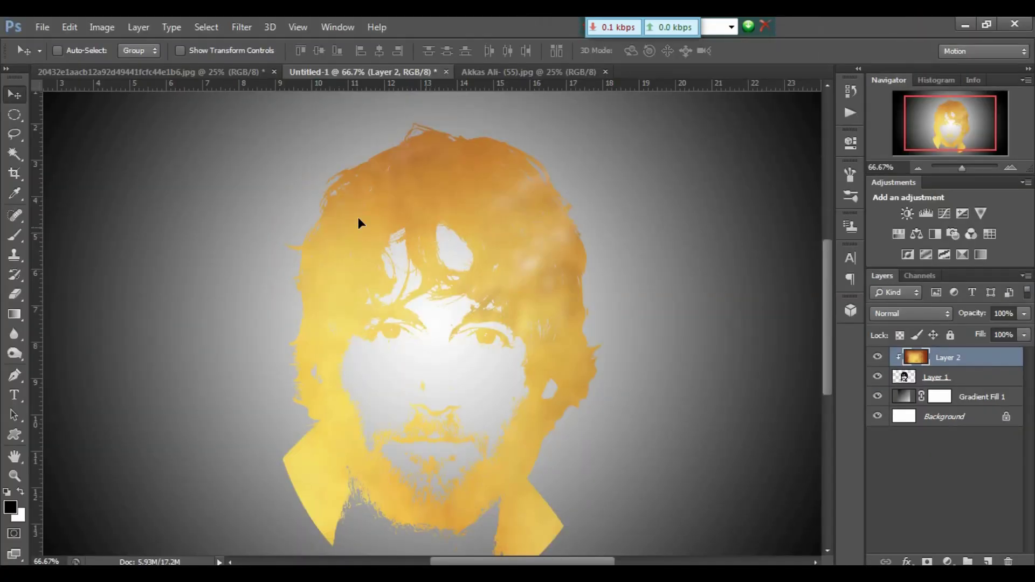
drag(425, 286, 590, 342)
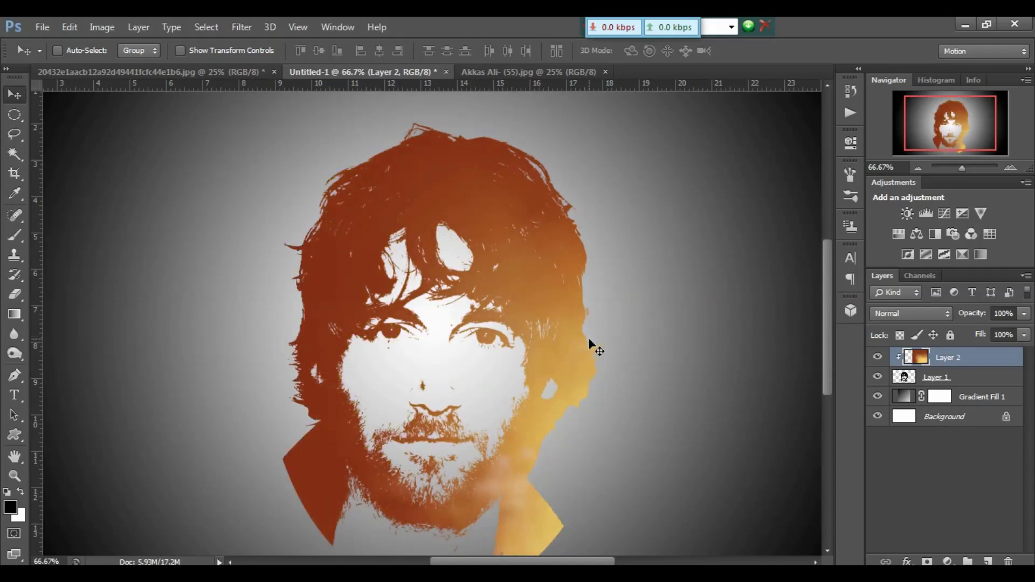
mouse_move(506, 314)
mouse_down()
mouse_move(452, 334)
mouse_move(542, 306)
mouse_move(509, 314)
mouse_up()
key(ctrl+minus)
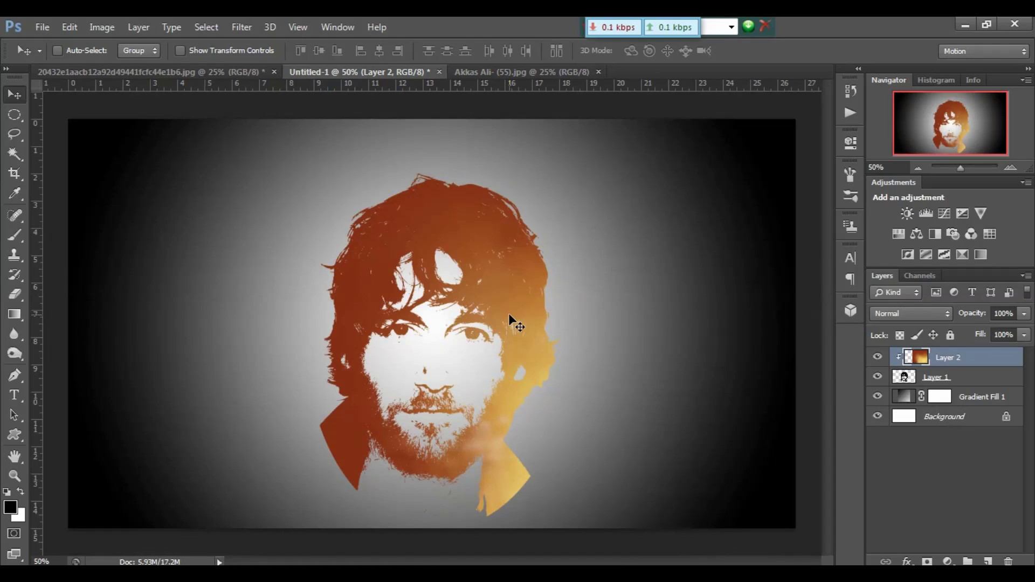
key(ctrl+minus)
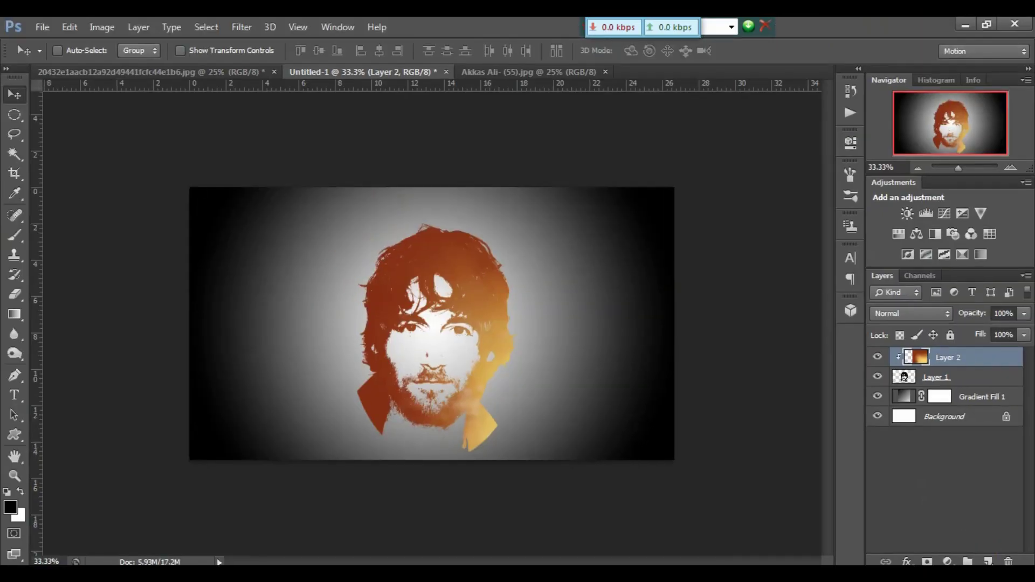
Step: Add a blank Layer 3 and drag a circular selection around the face, nudging it into place
click(988, 561)
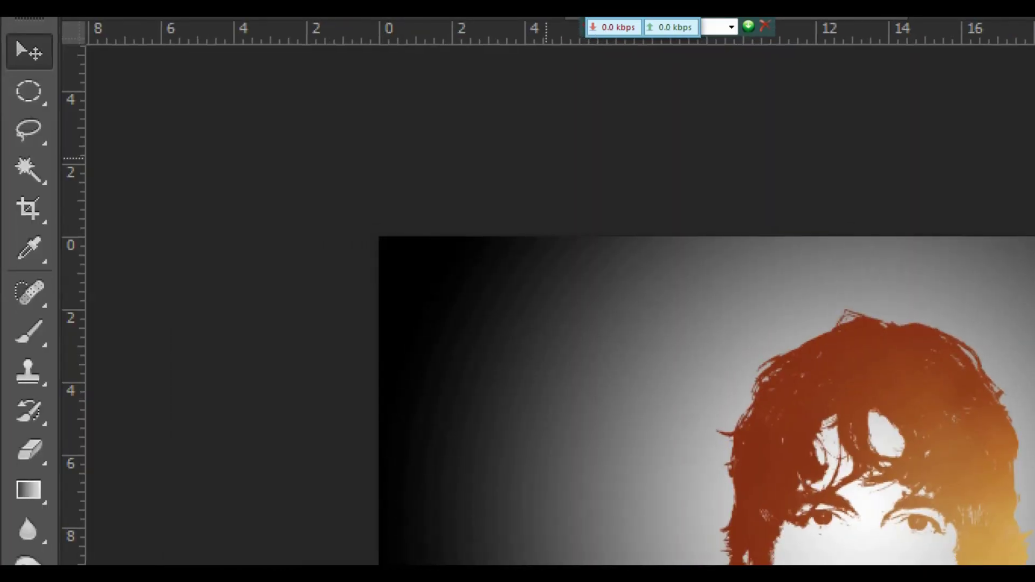
click(15, 135)
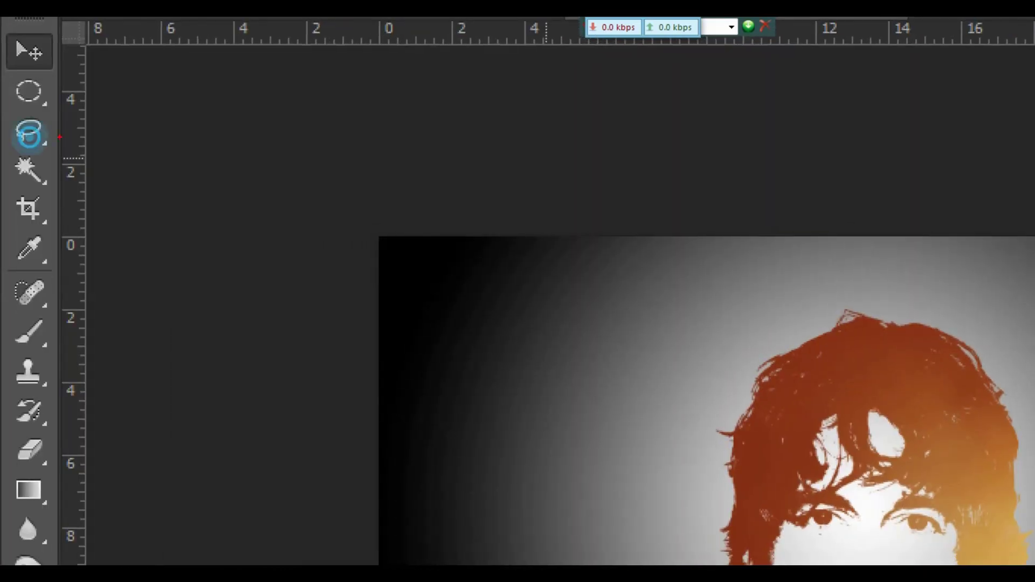
click(28, 91)
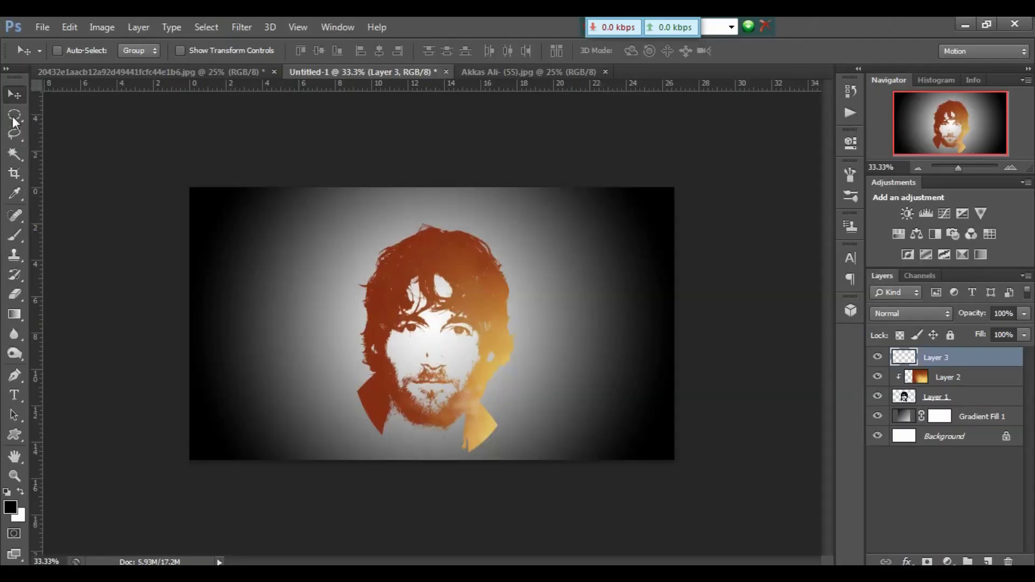
click(13, 116)
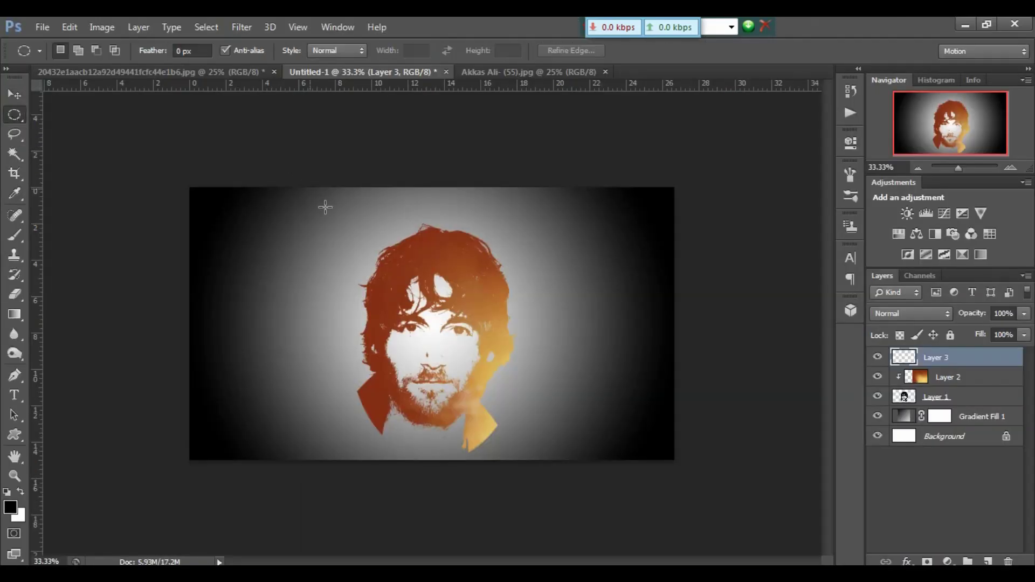
drag(339, 210, 577, 460)
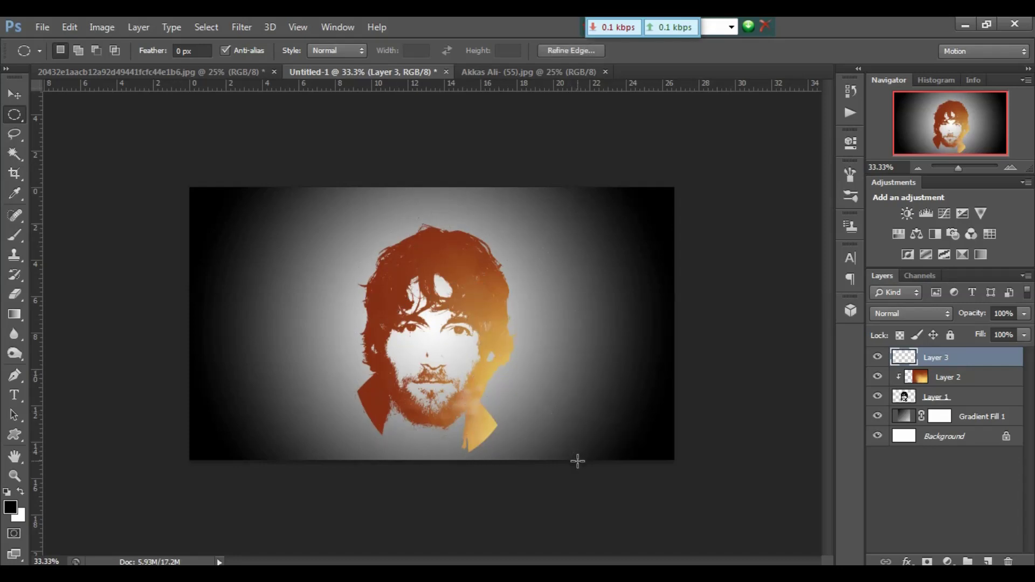
drag(509, 365, 486, 367)
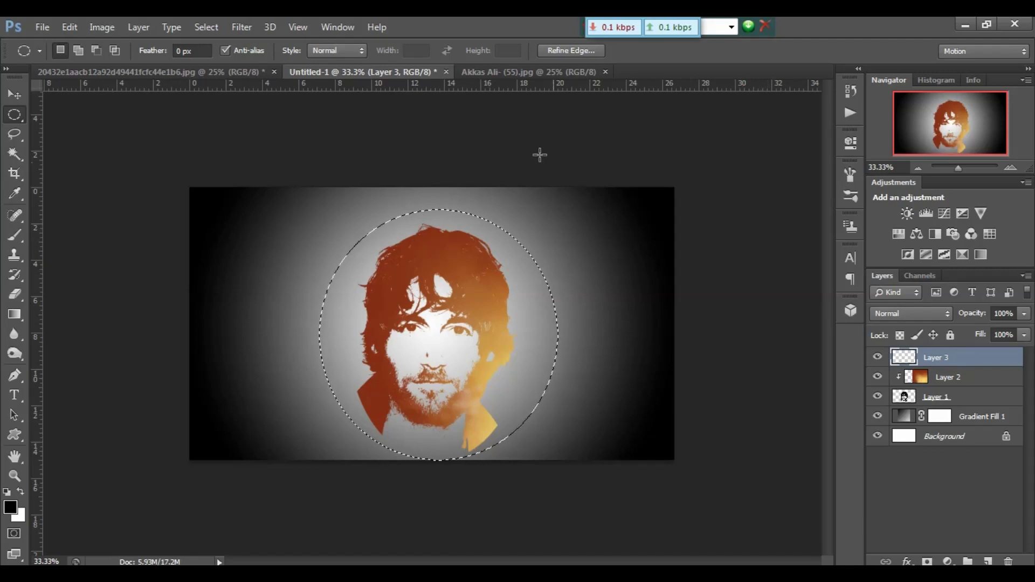
Step: Stroke the circular selection with a 10 px red line on the inside edge
click(72, 26)
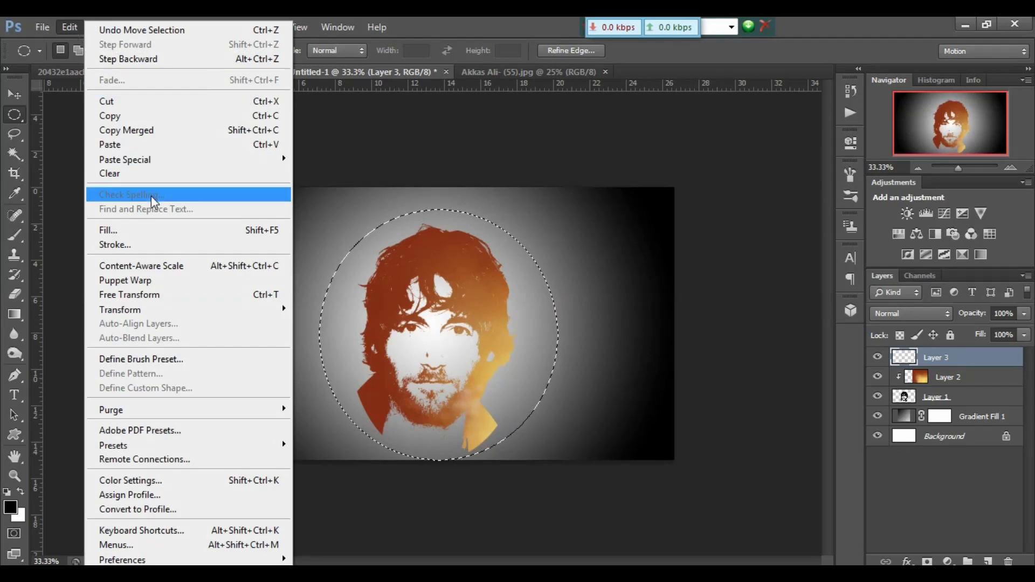
click(122, 246)
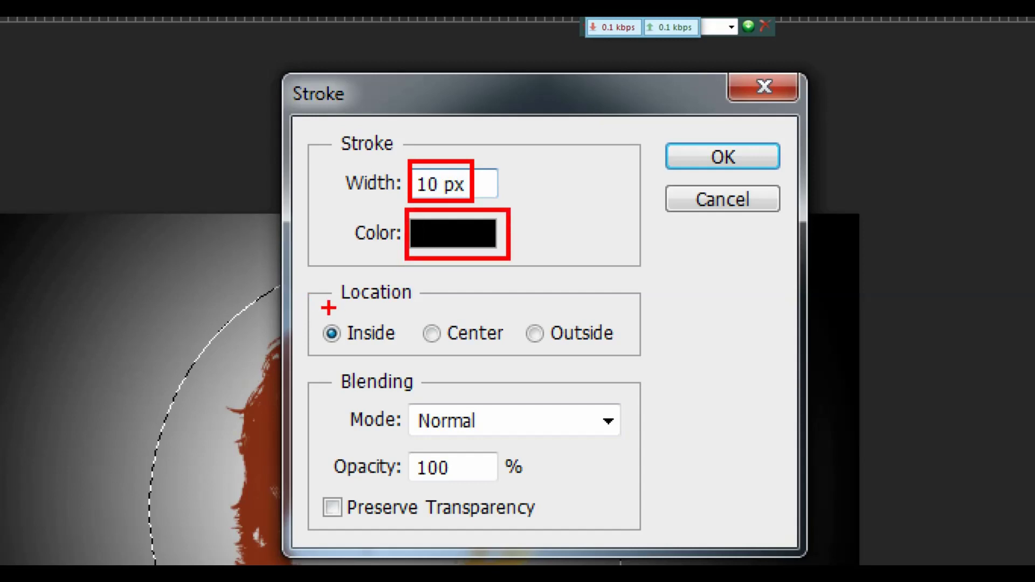
drag(339, 340, 401, 353)
mouse_move(418, 302)
mouse_down()
mouse_move(487, 363)
mouse_move(506, 351)
mouse_up()
mouse_move(522, 308)
mouse_down()
mouse_move(571, 352)
mouse_move(614, 346)
mouse_up()
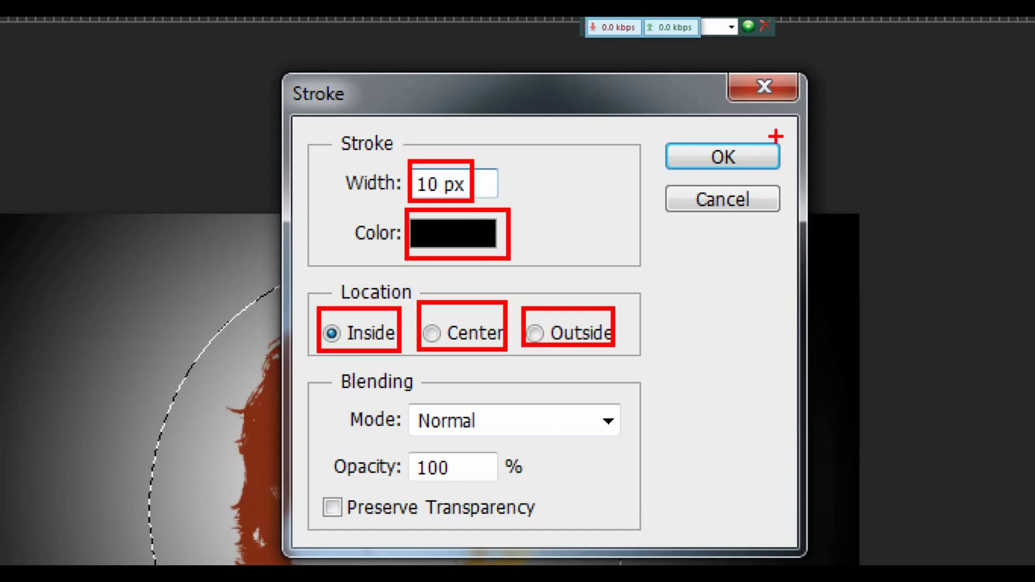
drag(698, 138, 756, 173)
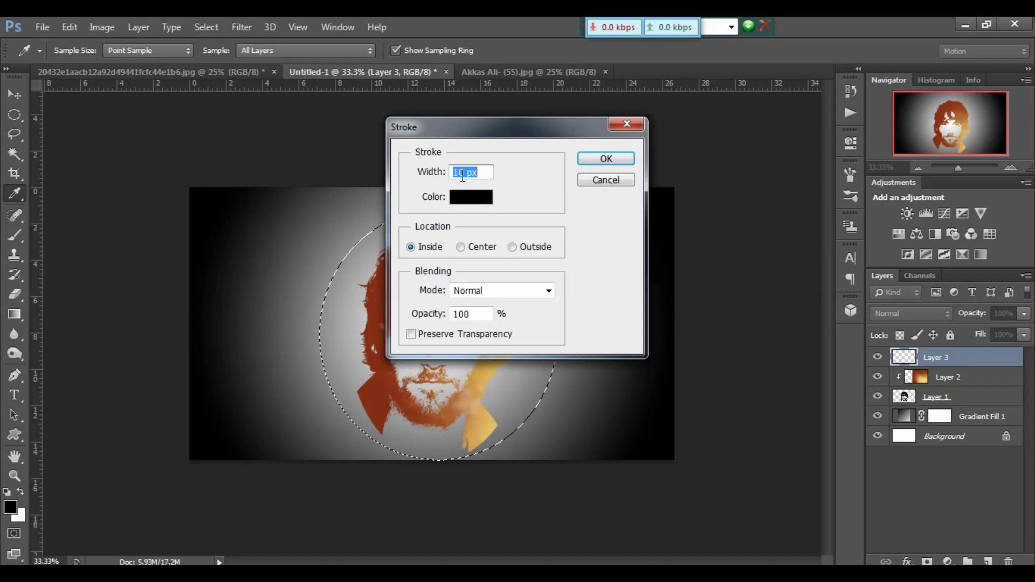
click(441, 189)
click(473, 197)
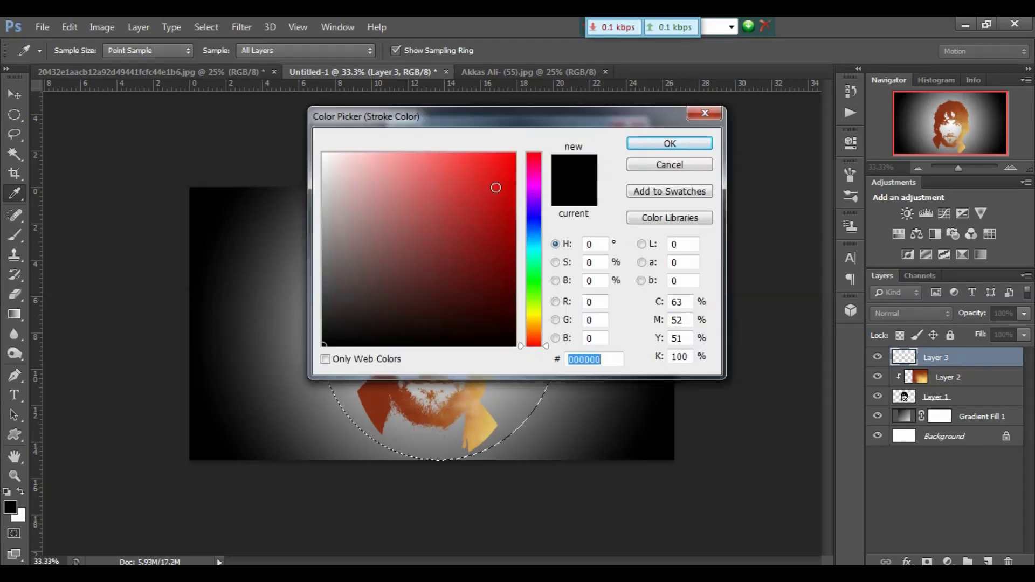
click(506, 170)
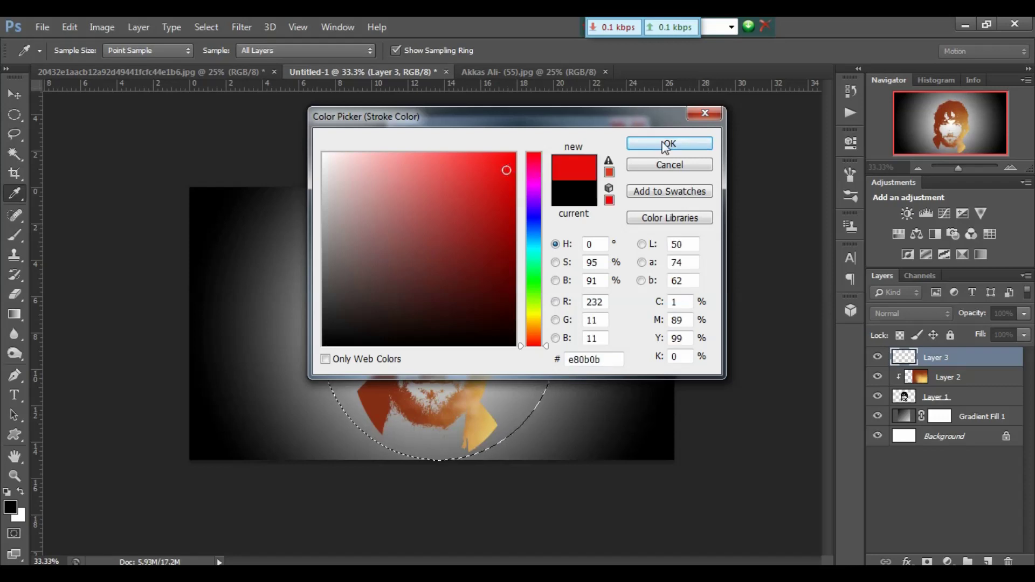
click(695, 143)
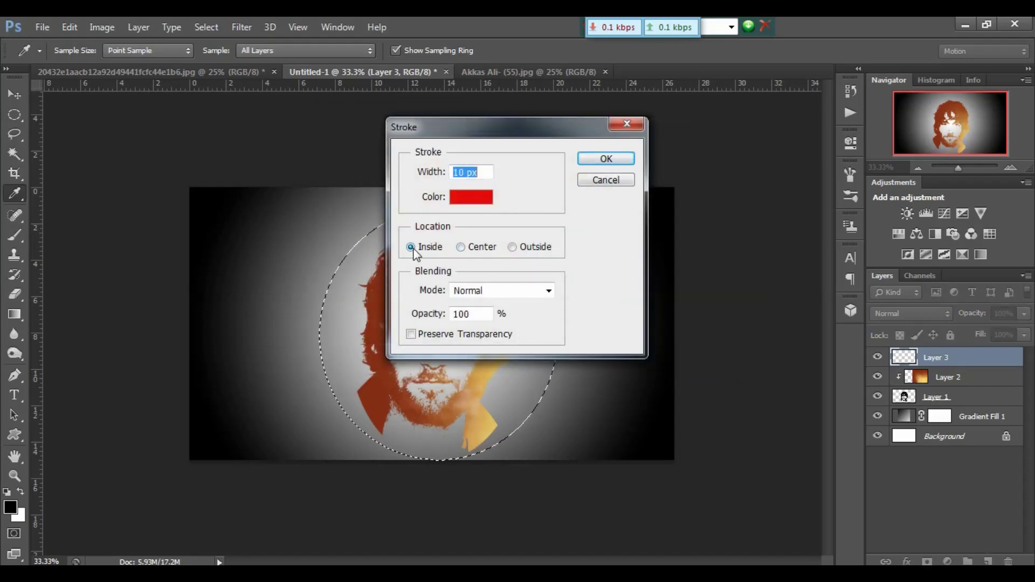
click(608, 159)
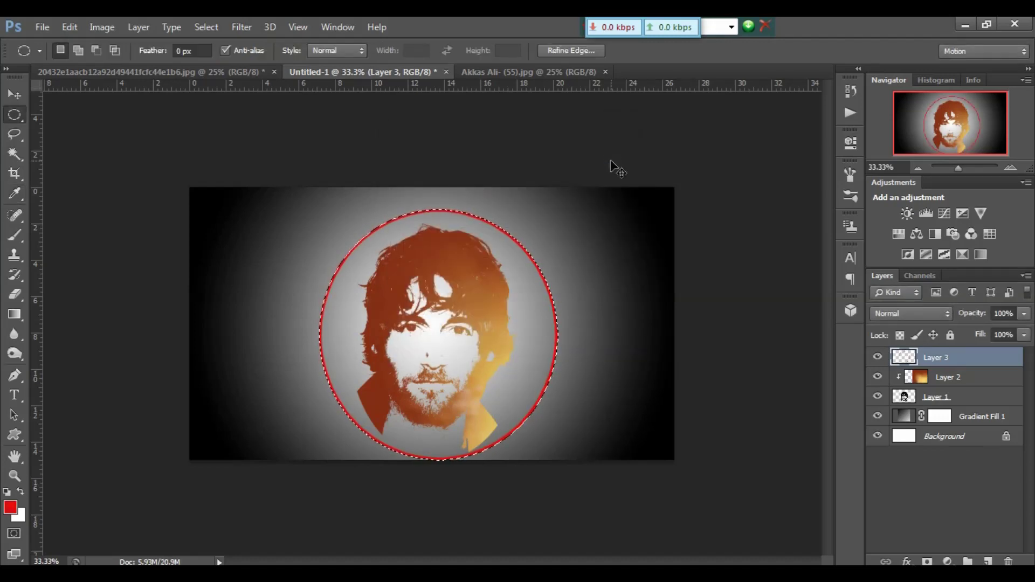
Step: Deselect the circle and zoom the canvas in to 50%
key(ctrl+d)
key(ctrl+plus)
key(shift+plus)
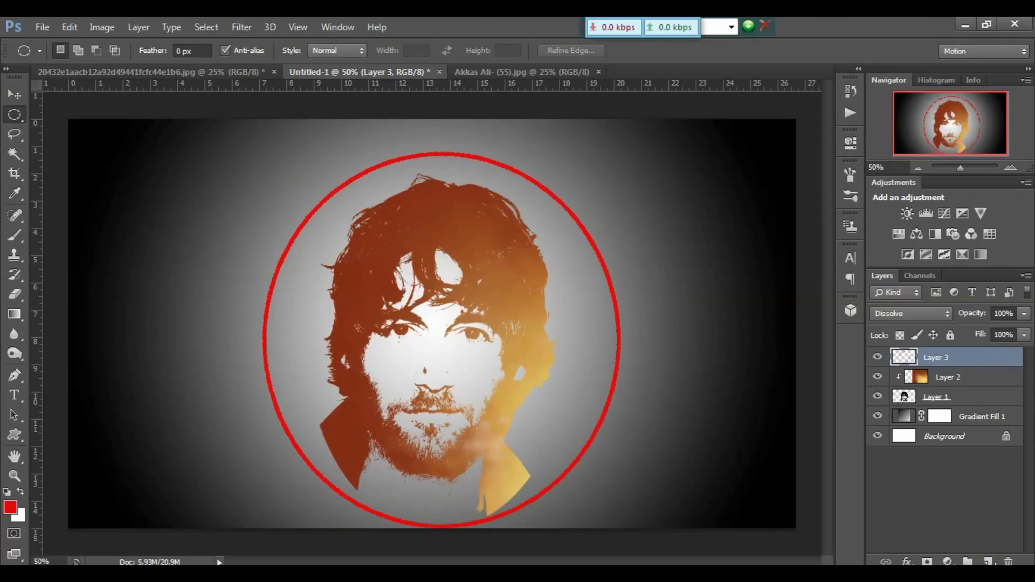
Step: Add Layer 4, choose the Brush tool, and set the foreground colour to deep blue 0a2cbd
click(988, 561)
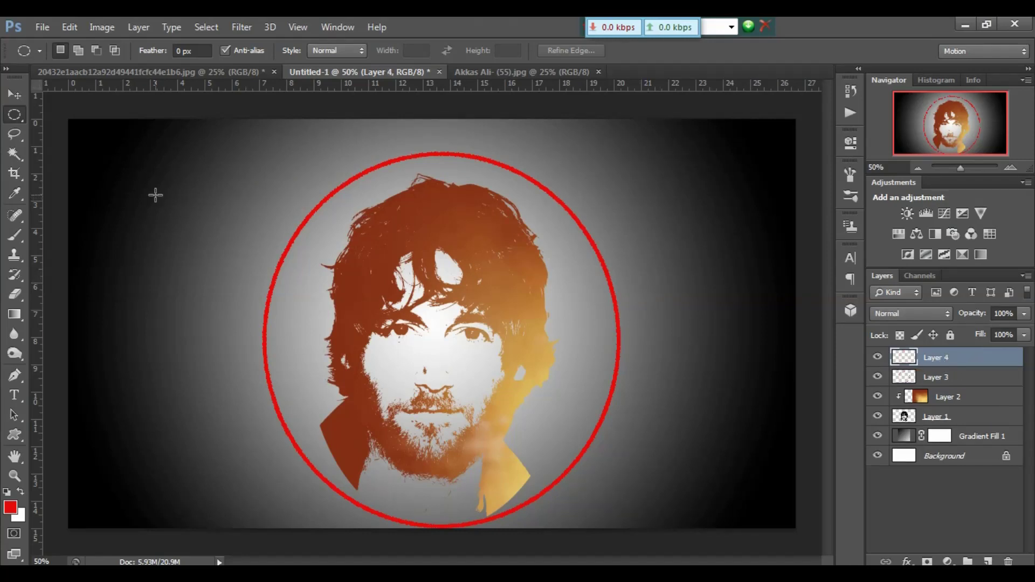
click(19, 234)
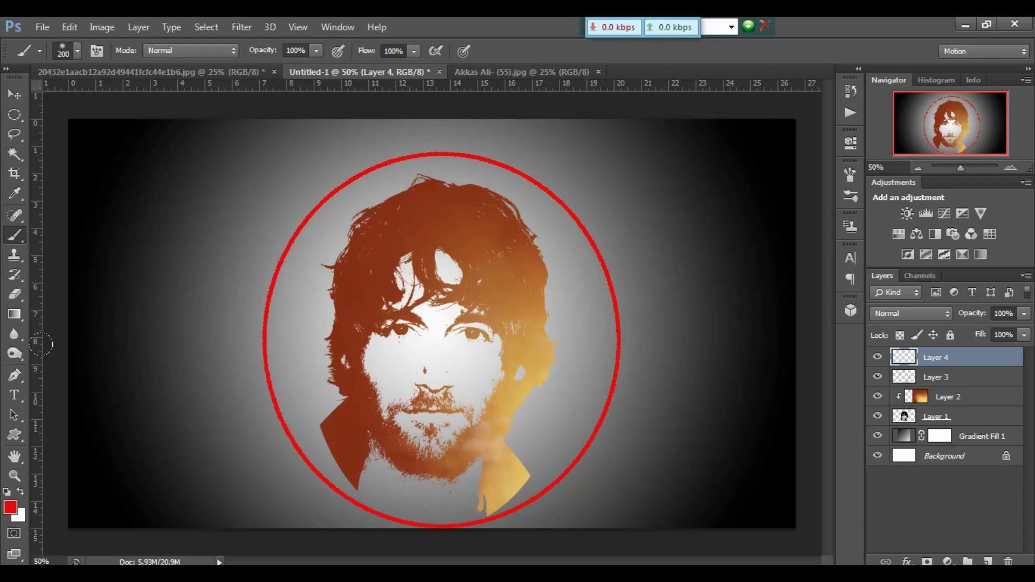
click(15, 509)
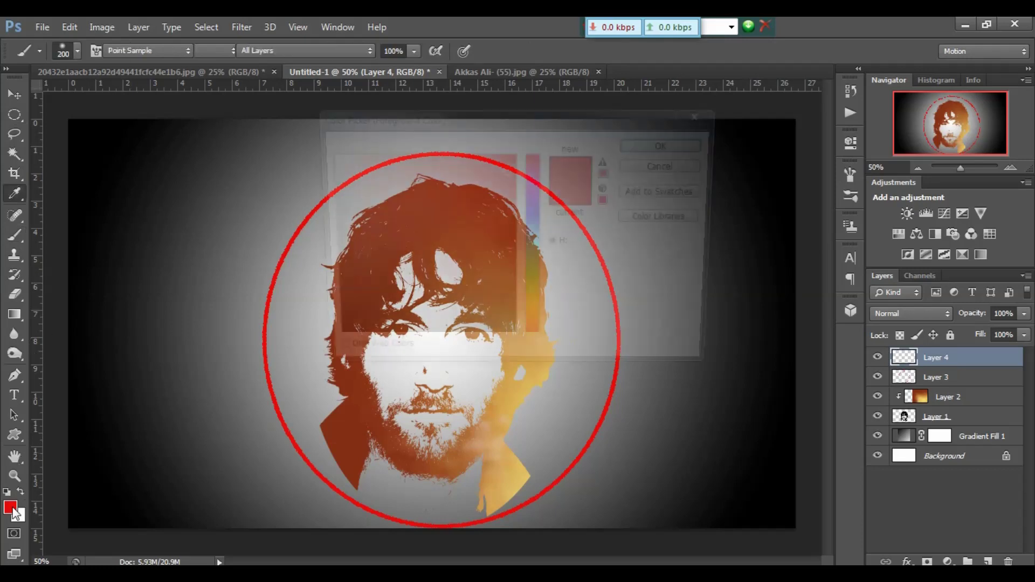
click(533, 224)
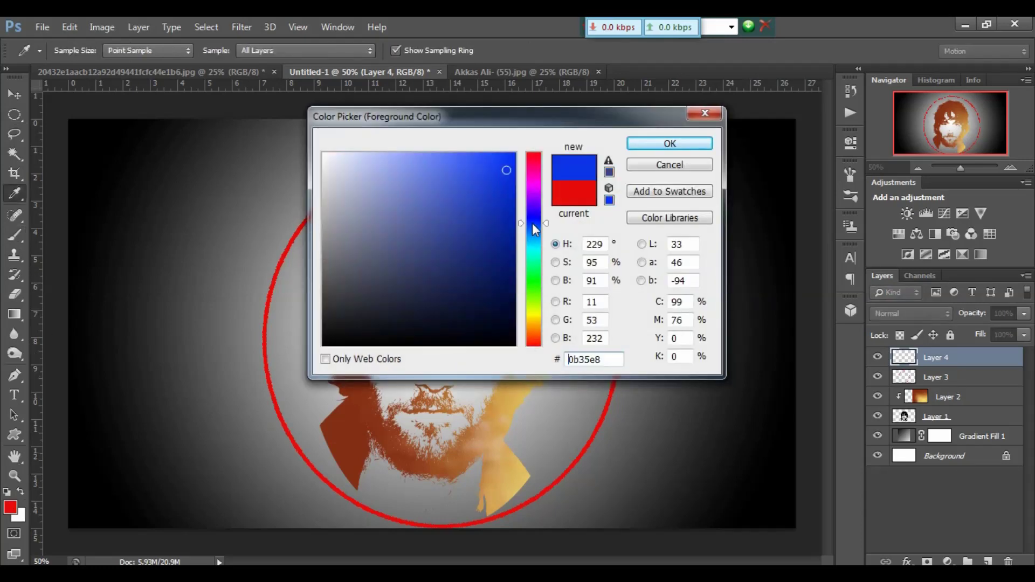
click(505, 203)
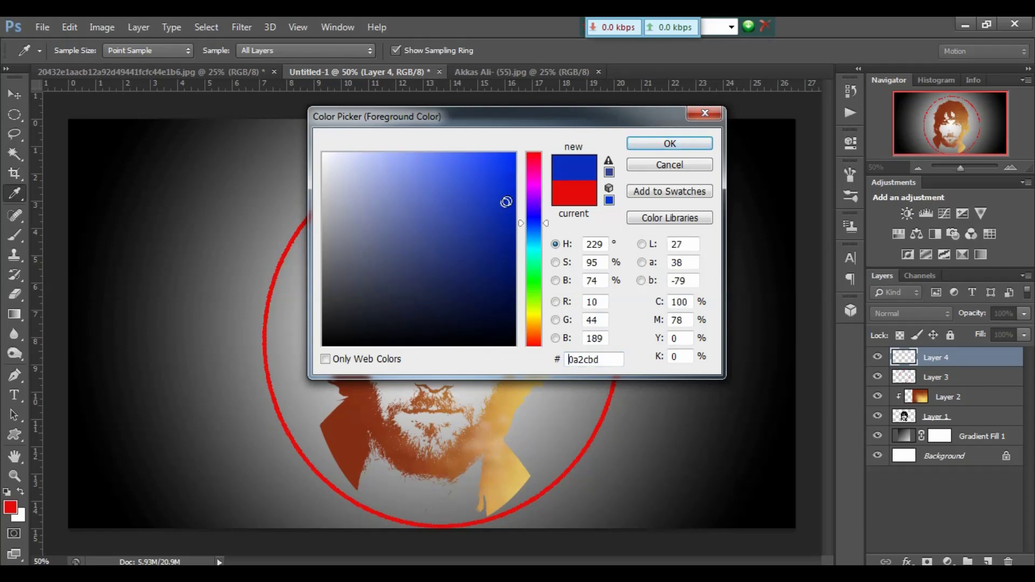
click(670, 143)
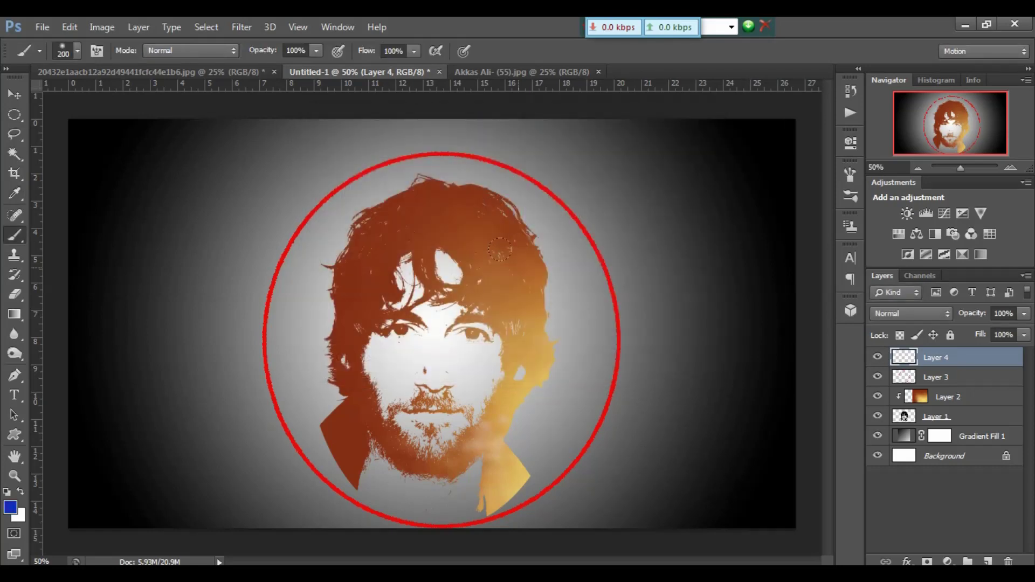
Step: Paint a blue patch over the right of the face and blend Layer 4 as Soft Light
mouse_move(518, 304)
mouse_down()
mouse_move(510, 333)
mouse_move(528, 276)
mouse_move(524, 315)
mouse_move(510, 273)
mouse_move(527, 291)
mouse_move(542, 339)
mouse_up()
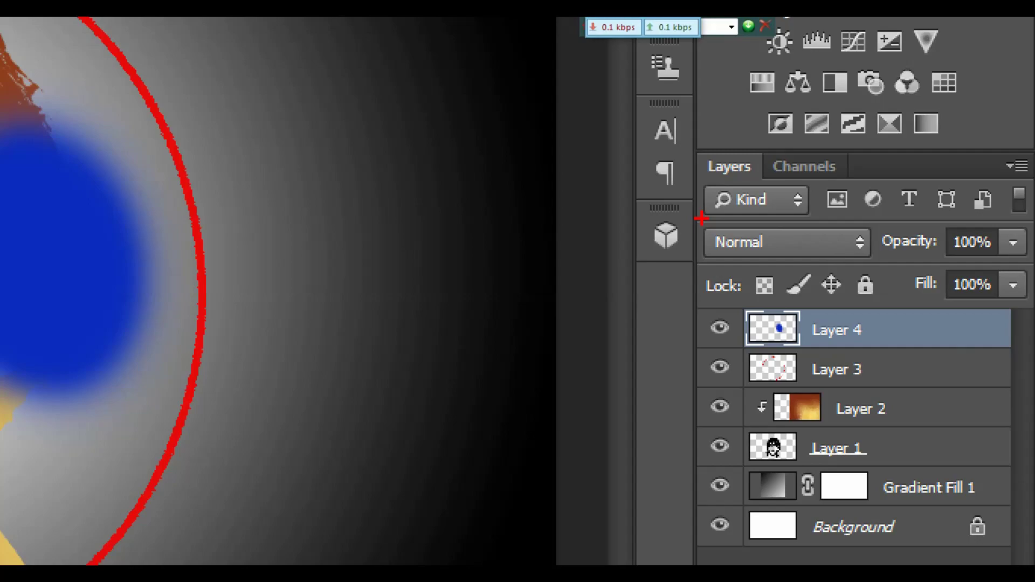
drag(725, 240, 807, 241)
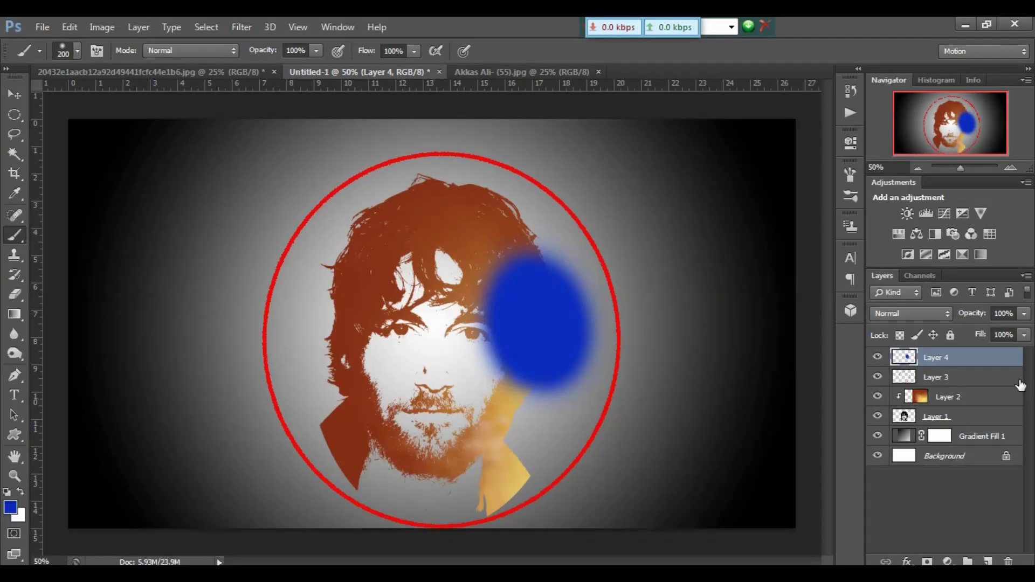
click(922, 315)
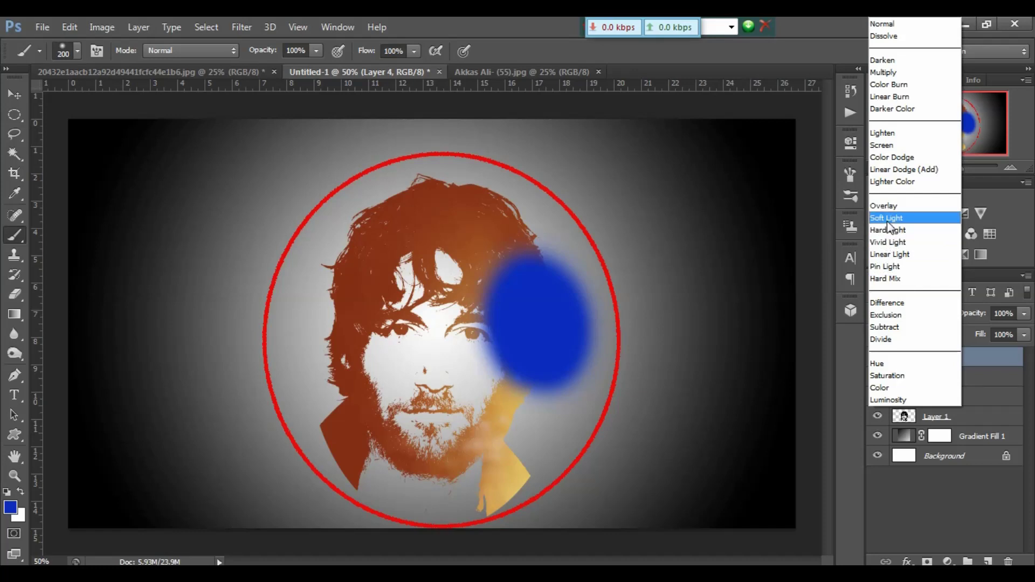
click(888, 221)
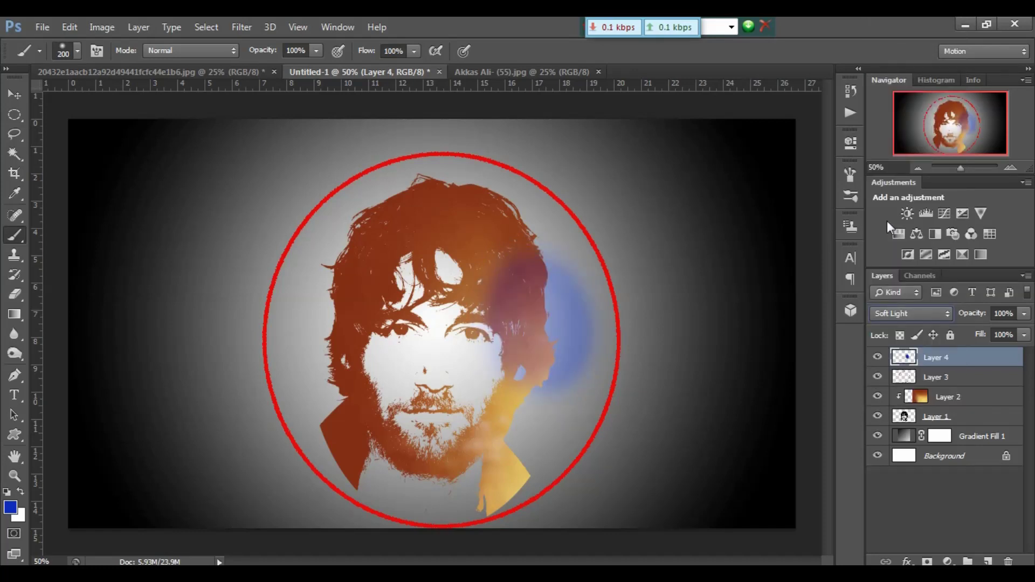
Step: Free-transform the blue patch, stretching it up-right, down-left and up-left to enlarge it
key(ctrl+t)
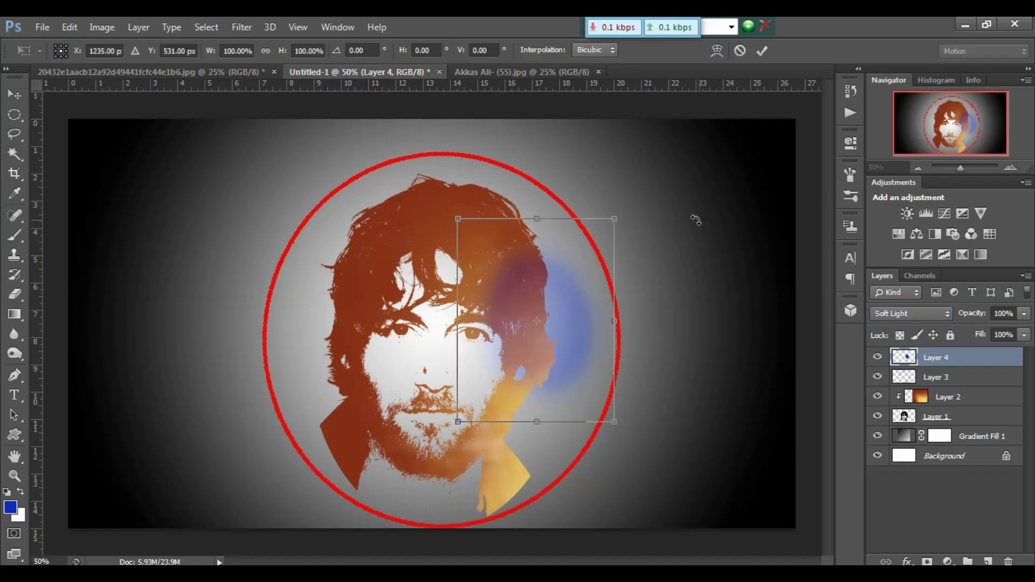
drag(613, 220, 642, 153)
drag(458, 421, 382, 508)
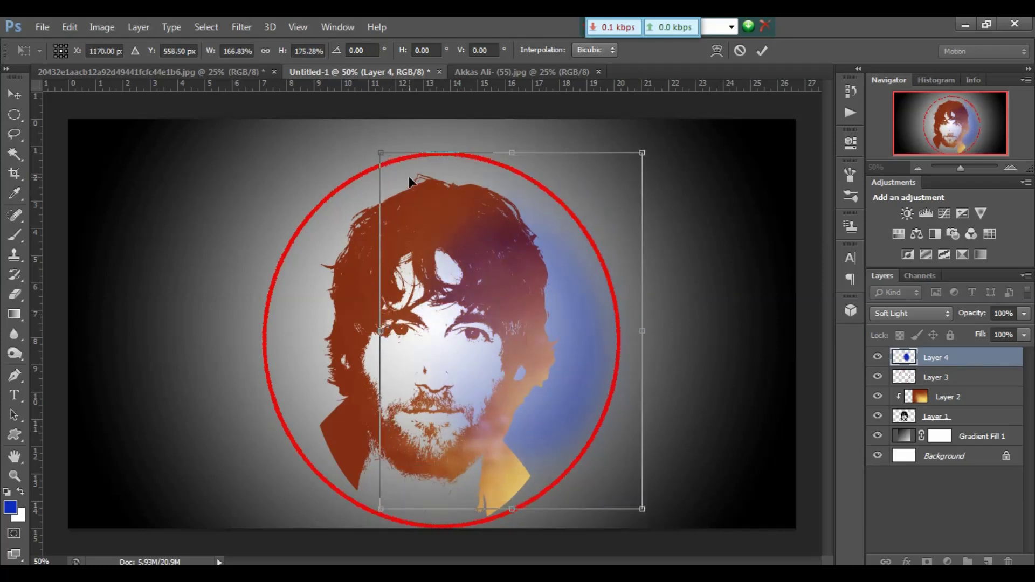
mouse_move(380, 152)
mouse_down()
mouse_move(334, 102)
mouse_move(332, 74)
mouse_up()
key(Return)
key(b)
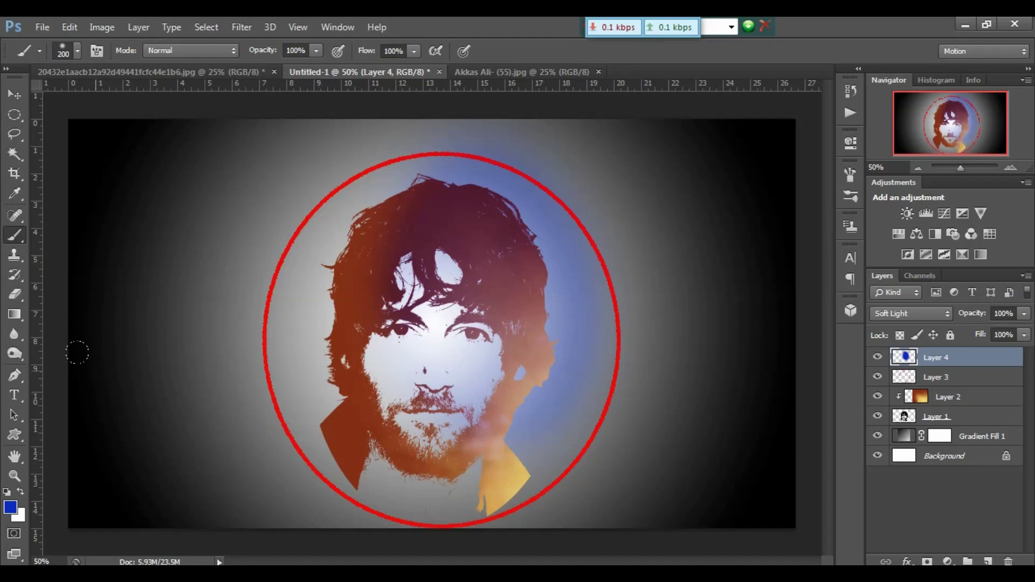
Step: Type 'Logo' in blue 72 pt Tahoma at the bottom of the circle, enlarge and commit it
click(15, 395)
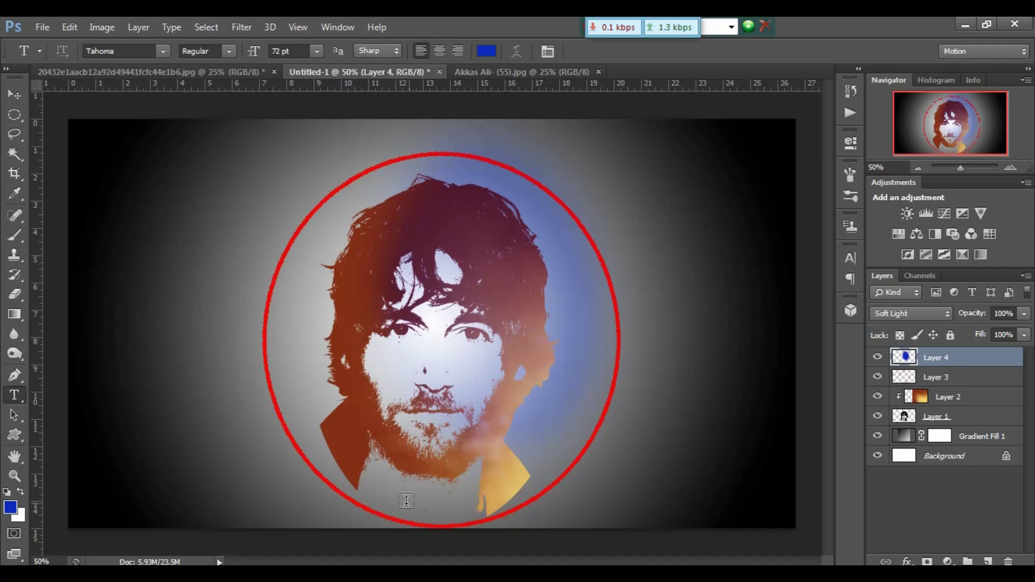
click(396, 499)
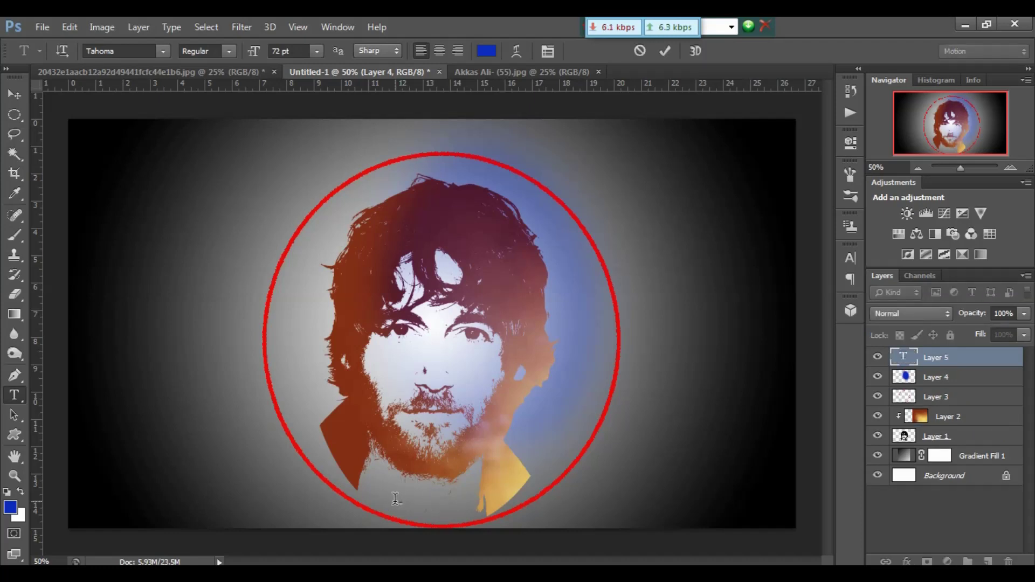
text(Logo)
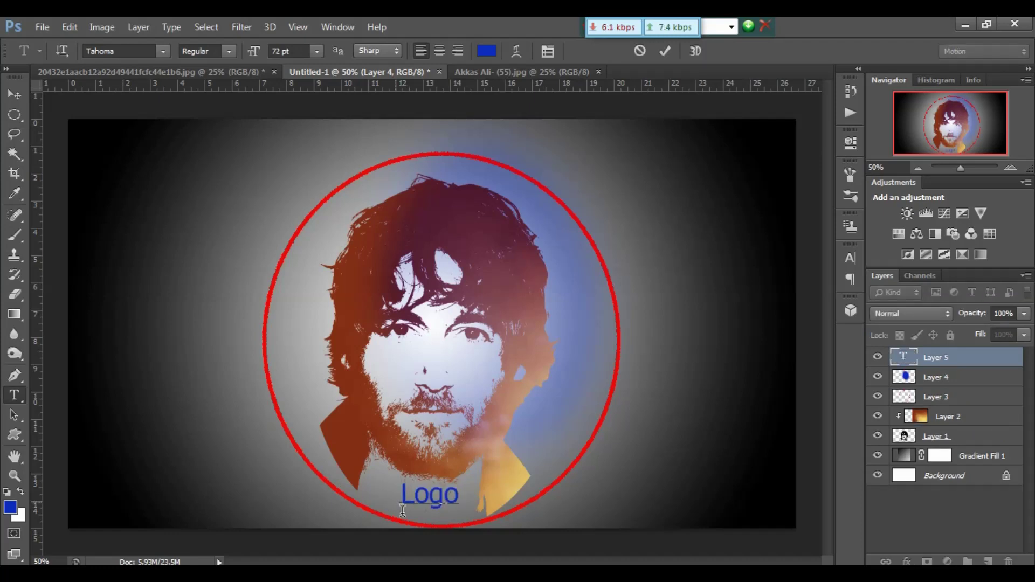
key(ctrl+shift+period)
click(15, 95)
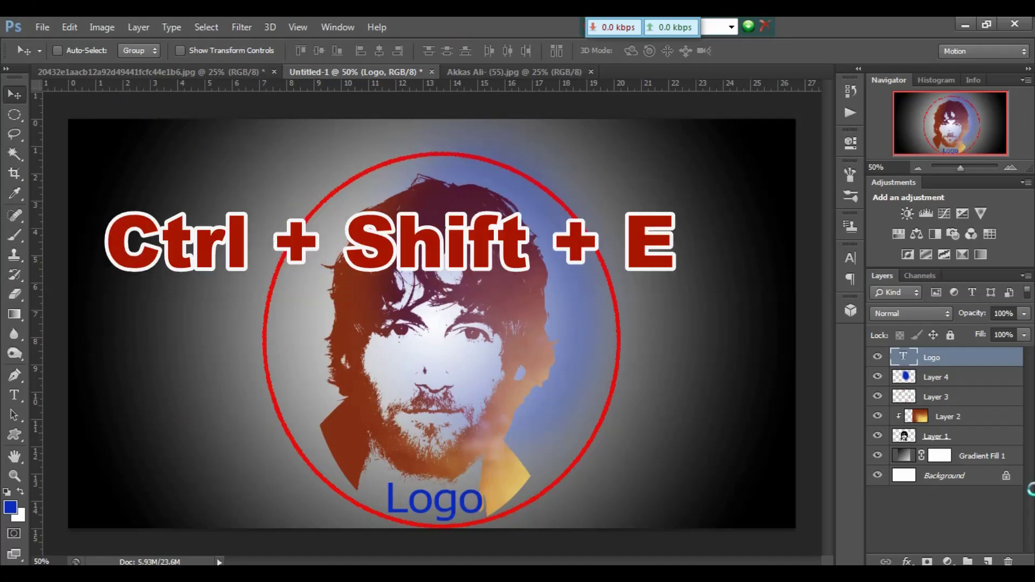
Step: Merge all visible layers with Ctrl+Shift+E into one Background layer
key(ctrl+shift+e)
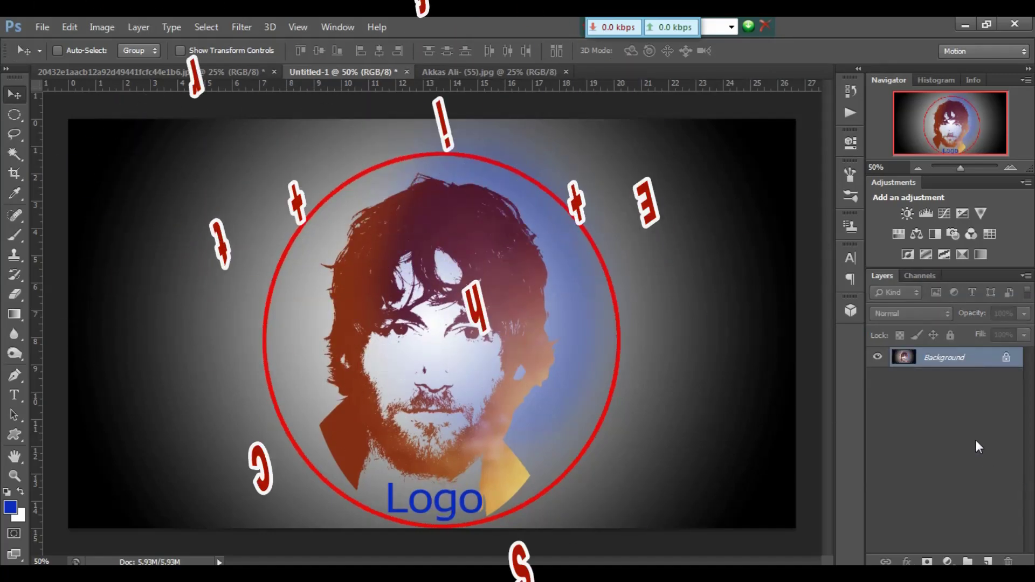